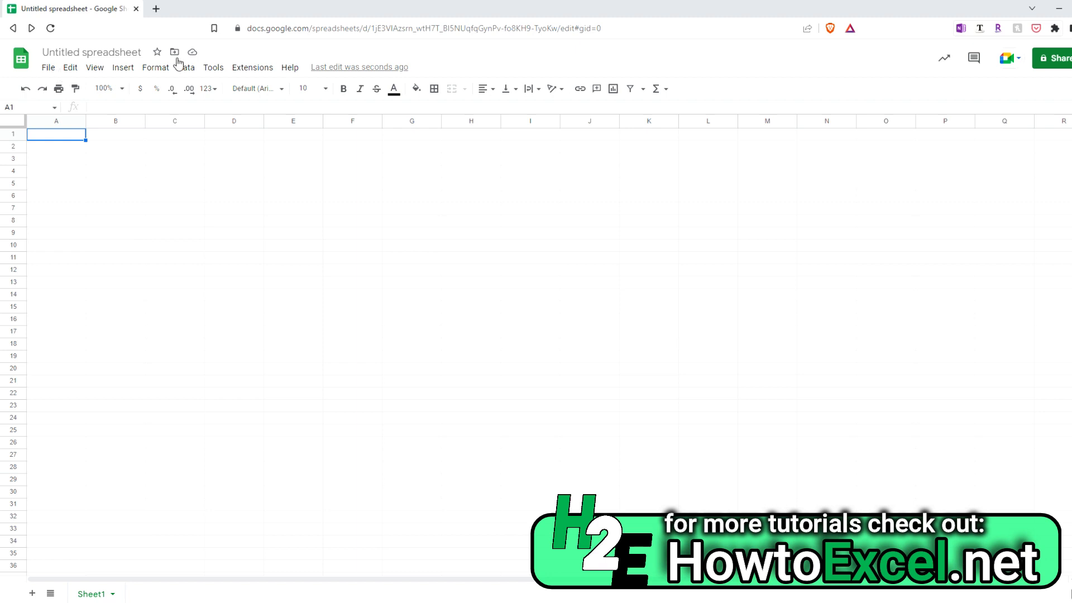
left_click(123, 68)
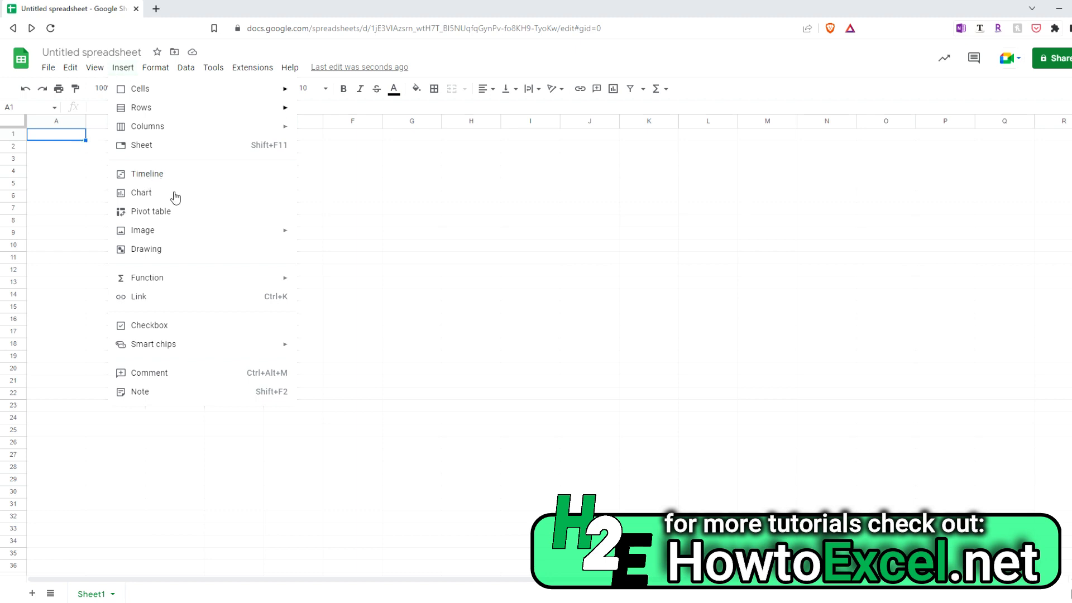
left_click(76, 135)
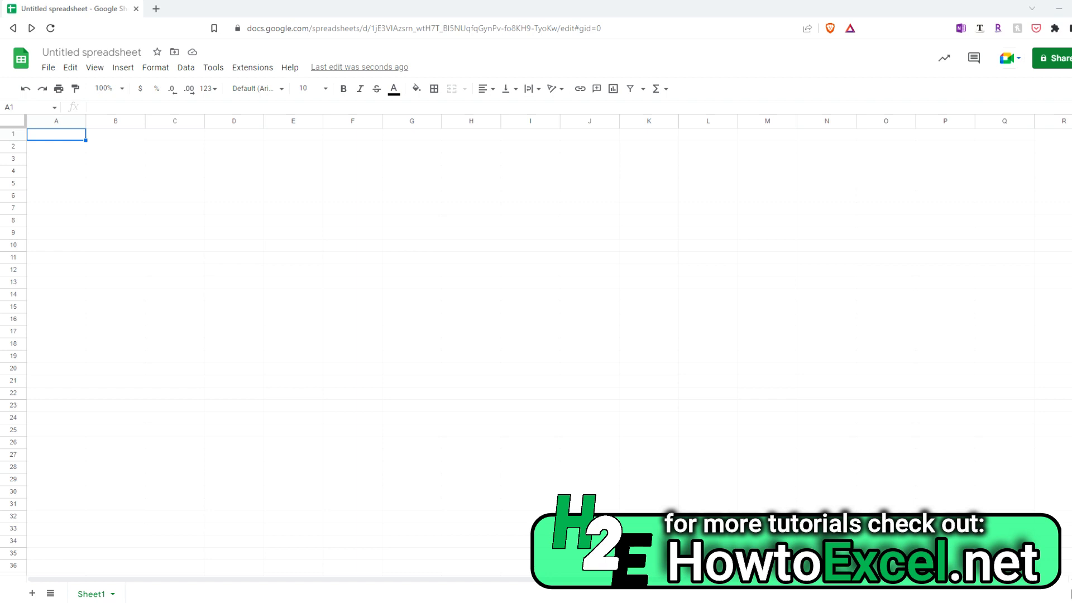
Enter the column headers Start Date, End Date, Event and Event Detail in cells A1 to D1.
left_click(58, 134)
type("S")
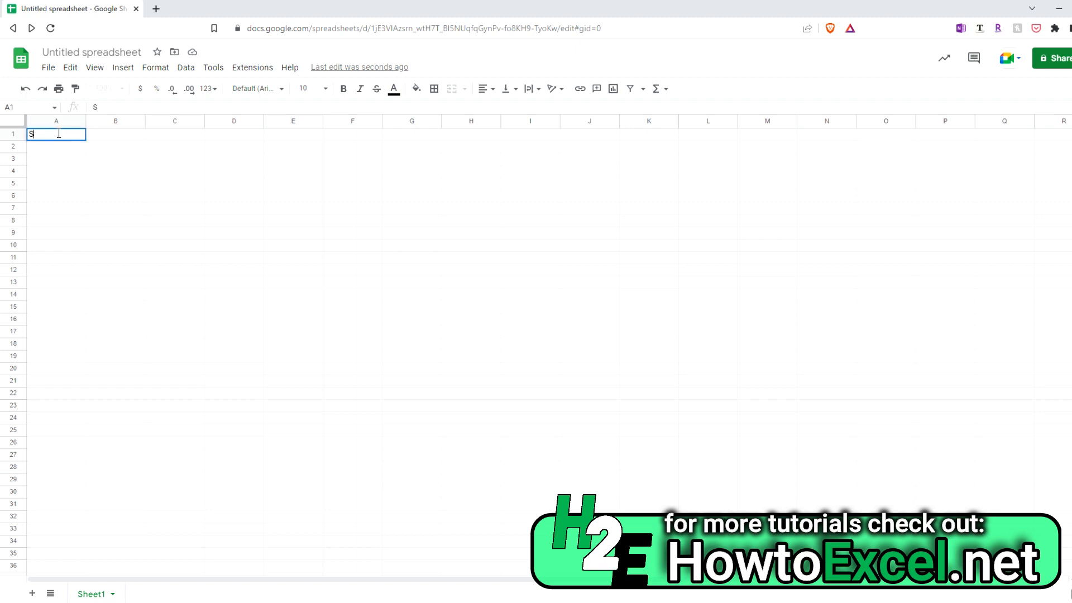
type("tart Date")
key("Tab")
type("End Date")
key("Tab")
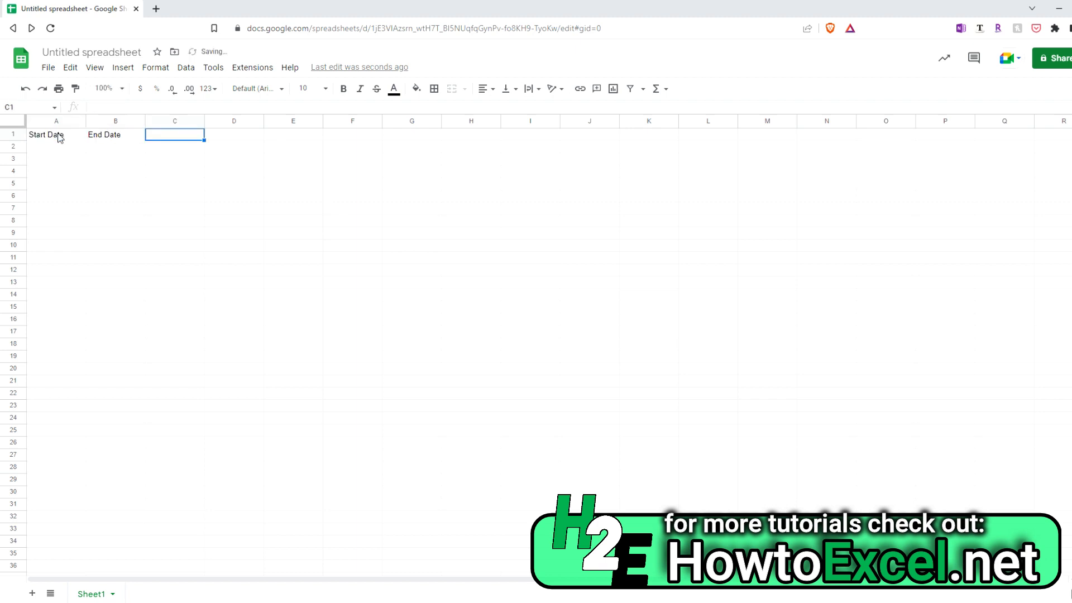
type("Event")
key("Tab")
type("Event")
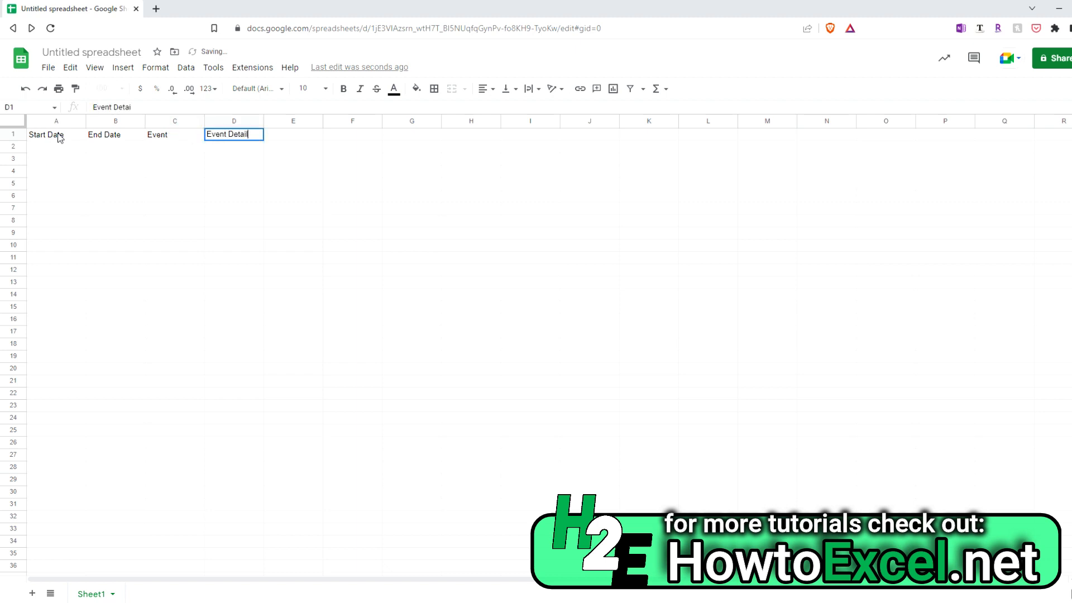
key("Return")
Enter January 1, 2023 as the start date and January 15, 2023 as the end date in row 2.
type("jan 1, 2022")
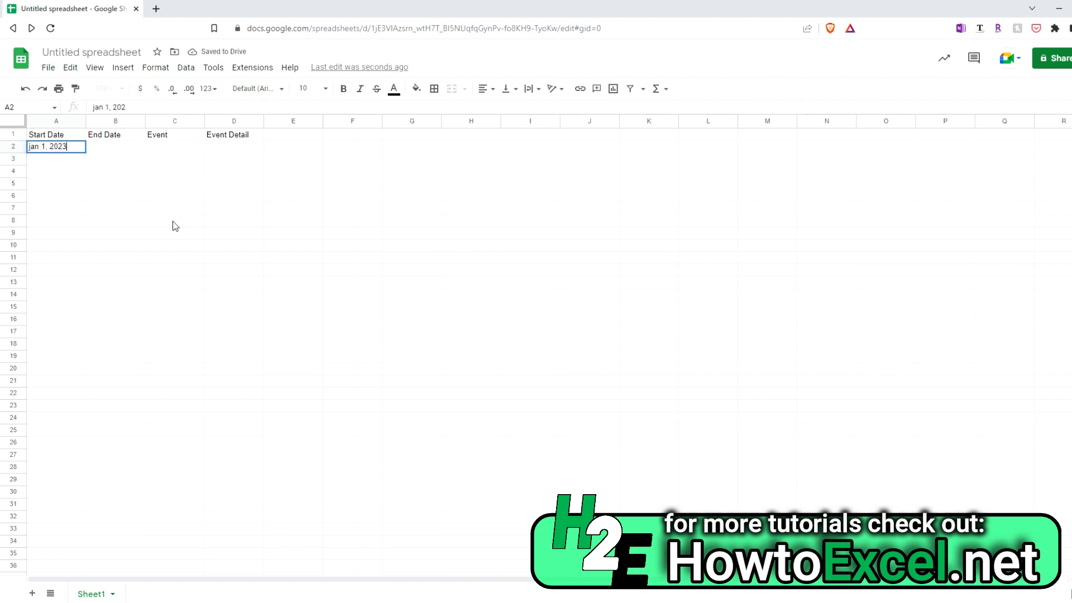
key("Tab")
type("jan ")
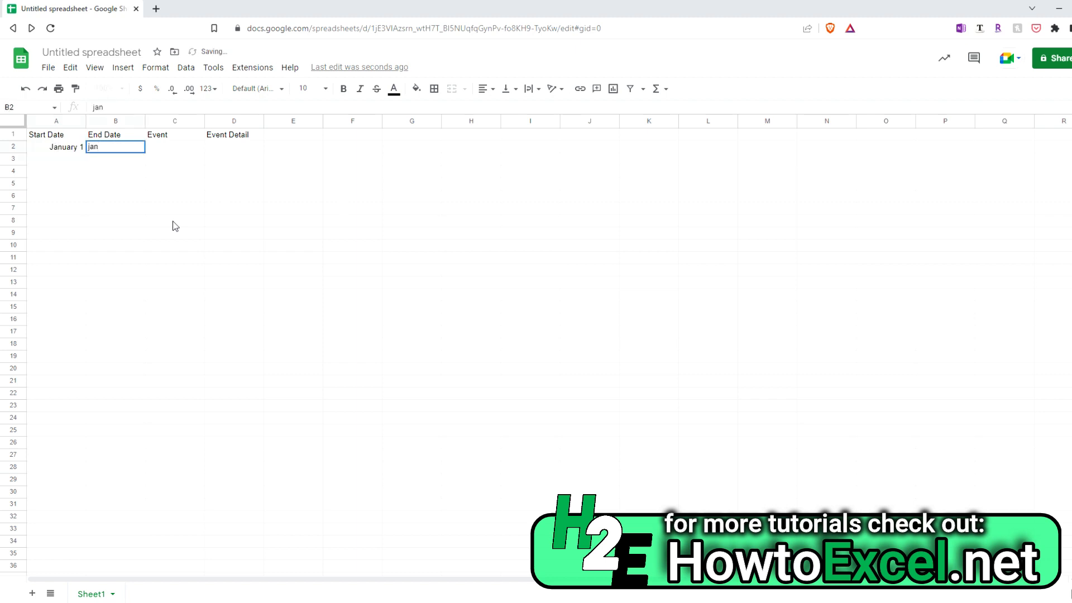
type("15, 2023")
key("Tab")
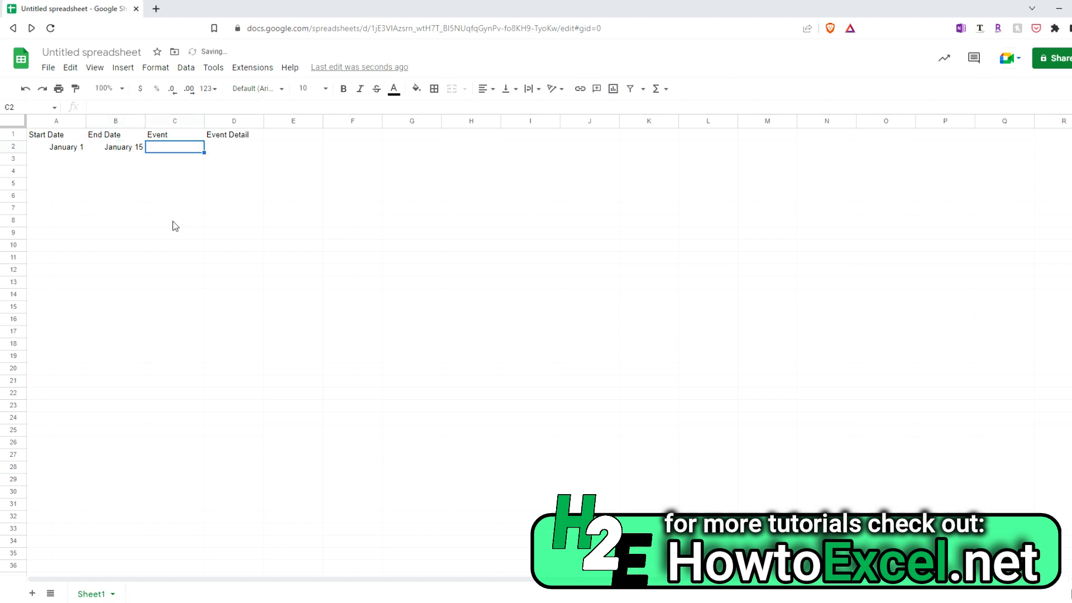
Enter Sales Trip as the event and Trip to NY as the event detail in row 2.
type("SAles")
key("BackSpace")
type("ale")
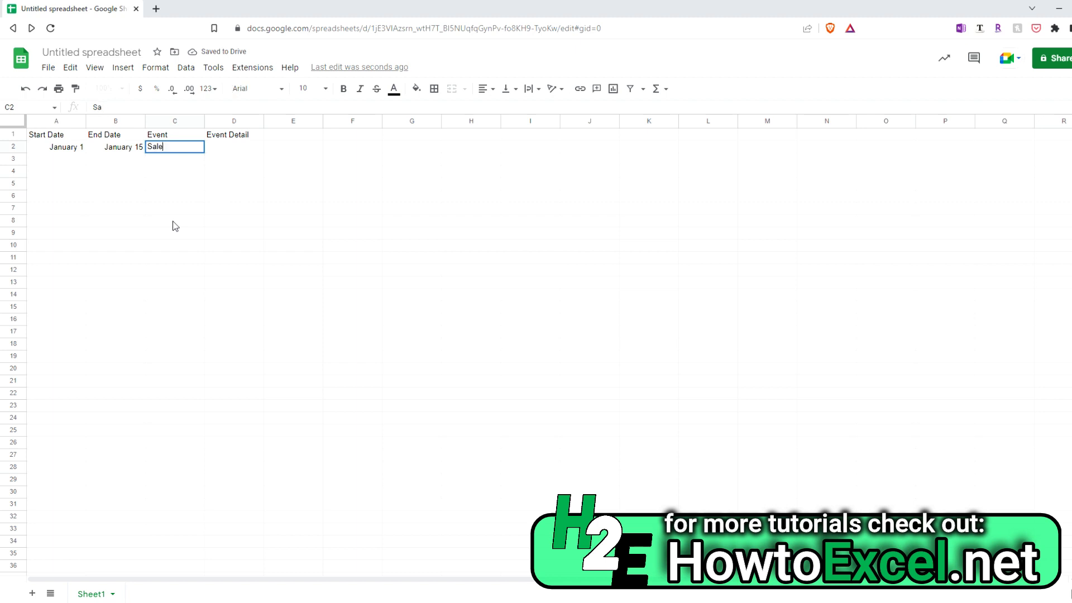
type("s Trip")
key("Tab")
type("T")
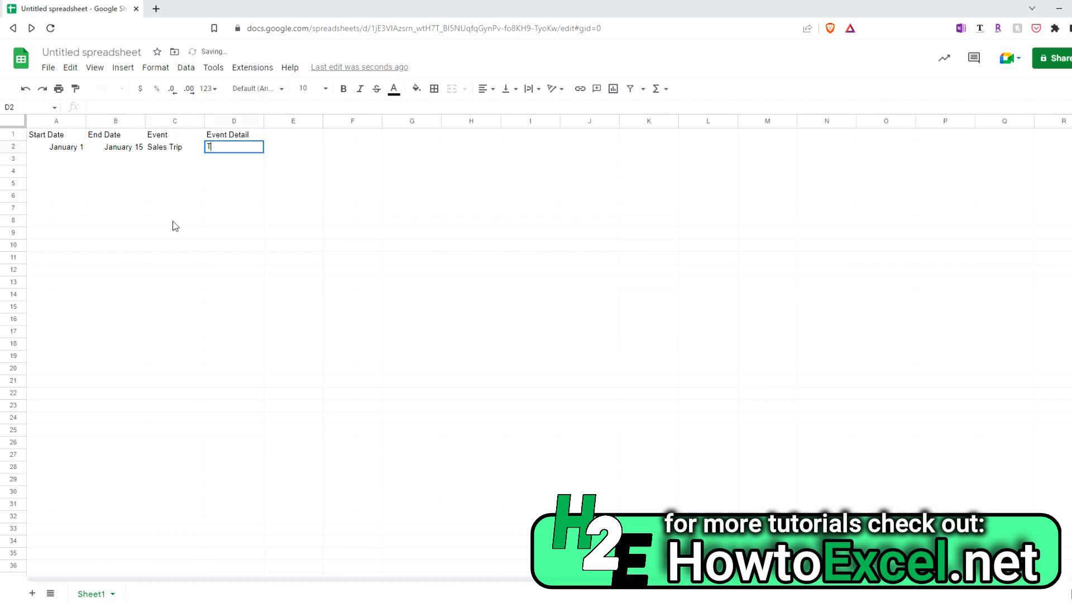
type("rip to NY")
key("Return")
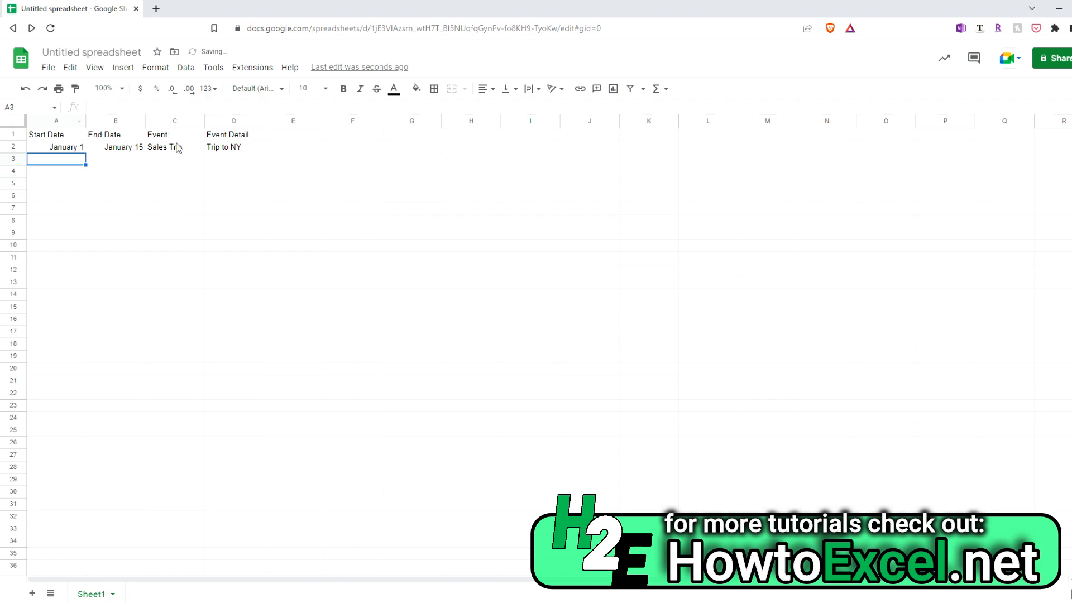
Insert a timeline based on the data range Sheet1!A1:D2.
left_click(140, 147)
left_click(123, 67)
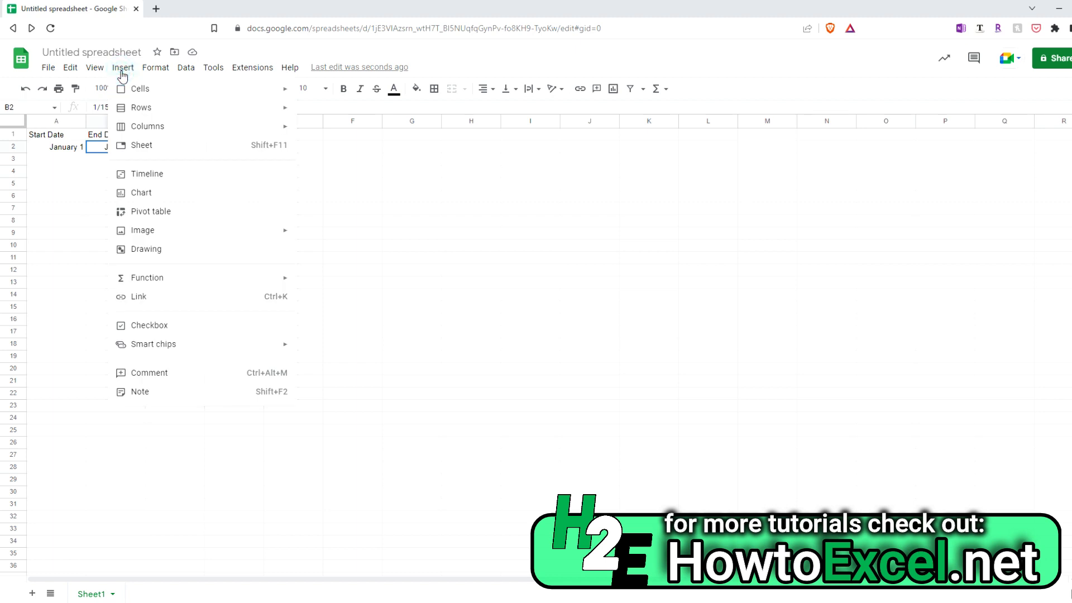
left_click(158, 178)
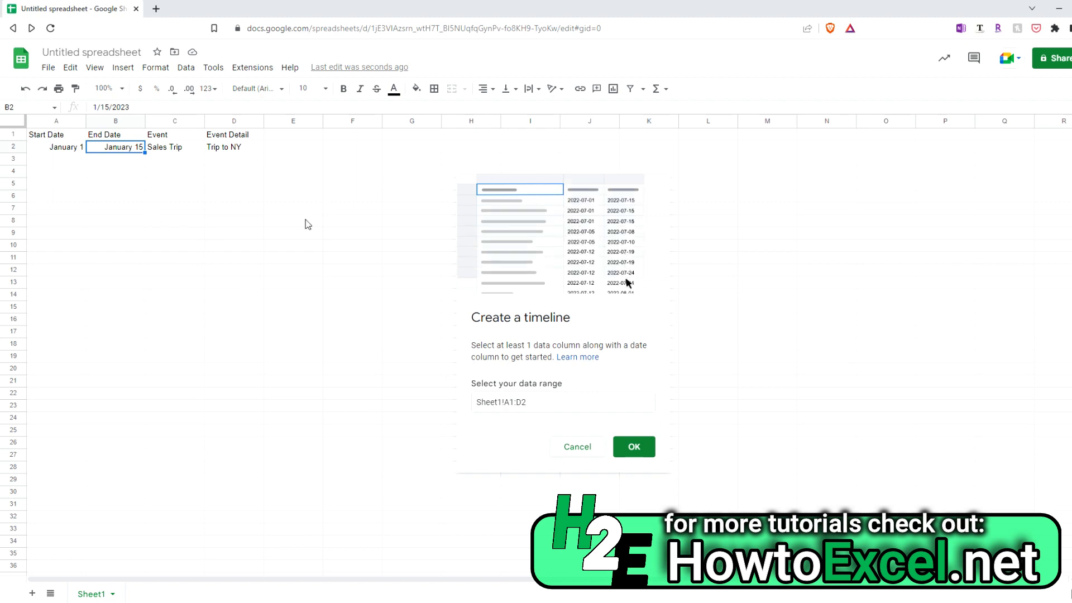
left_click(629, 450)
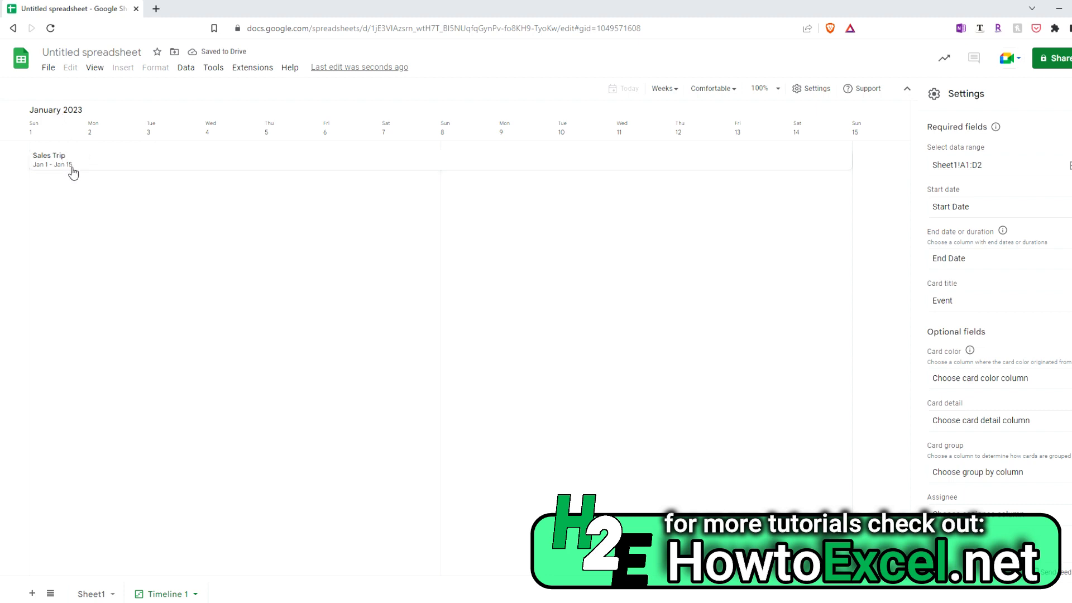
View the Sales Trip card's details and its source row, and return to the timeline.
left_click(166, 167)
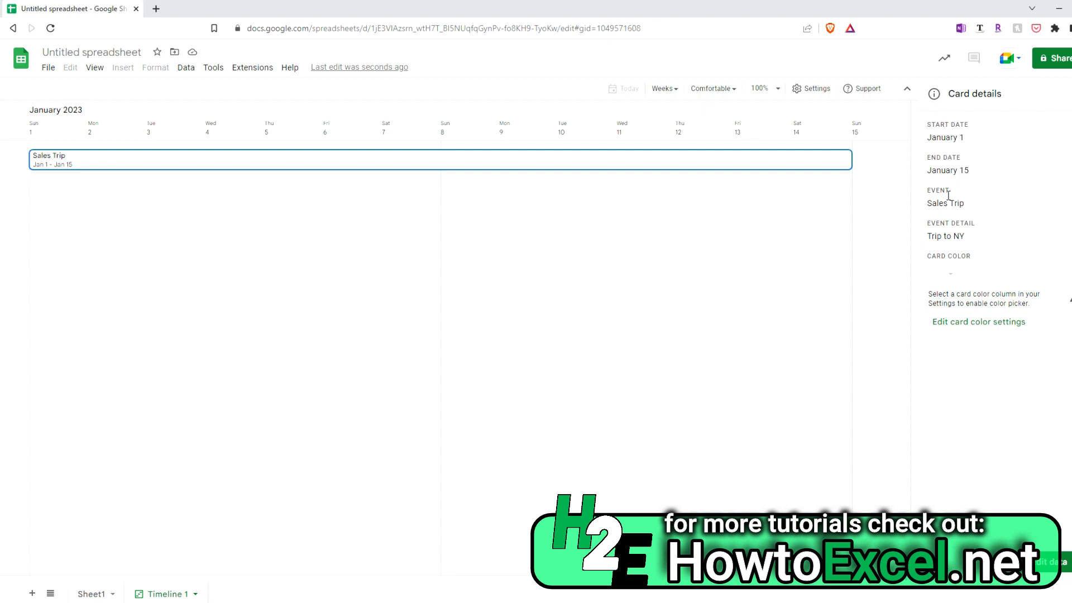
left_click(1040, 563)
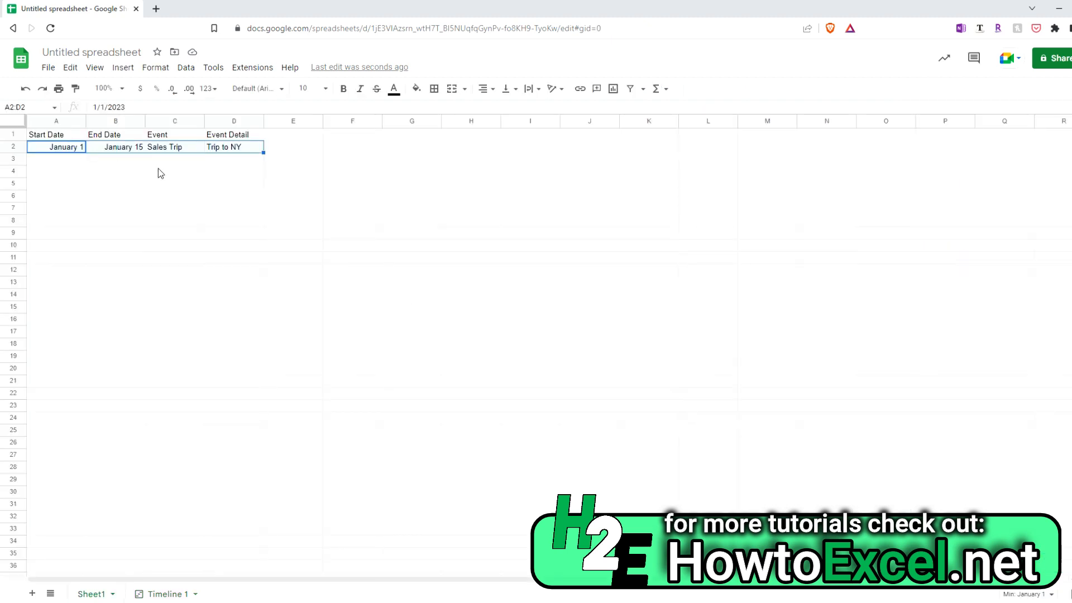
left_click(162, 594)
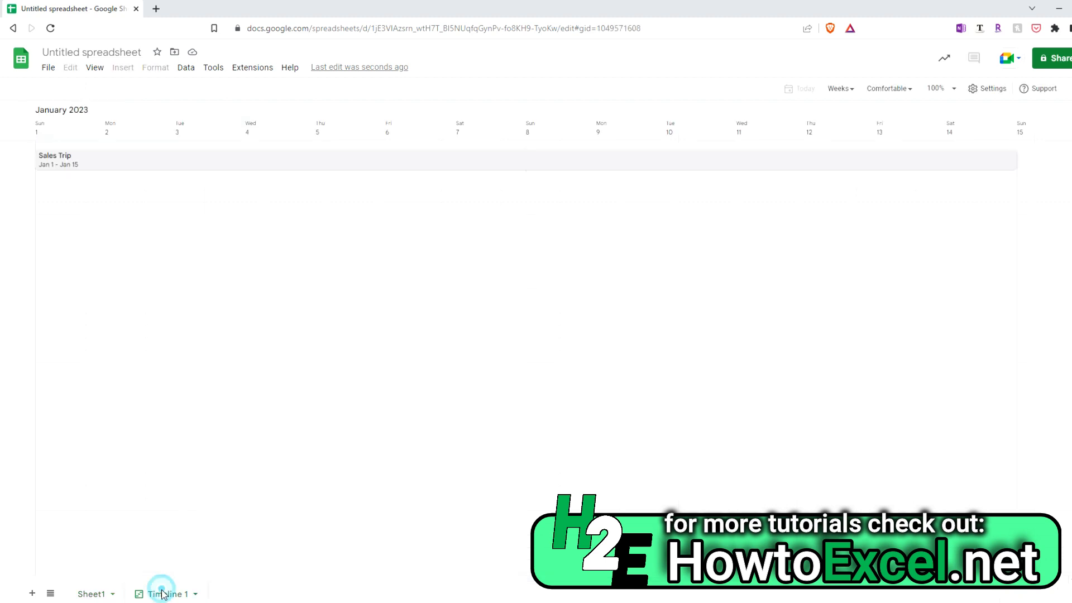
Set the timeline's card detail to the Event Detail column.
left_click(984, 93)
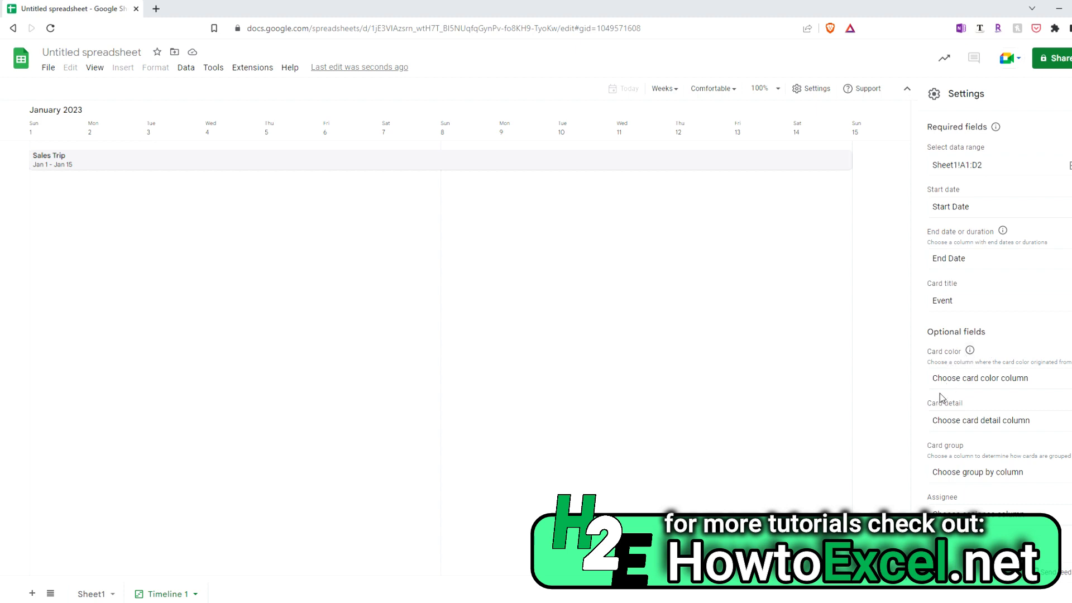
left_click(965, 426)
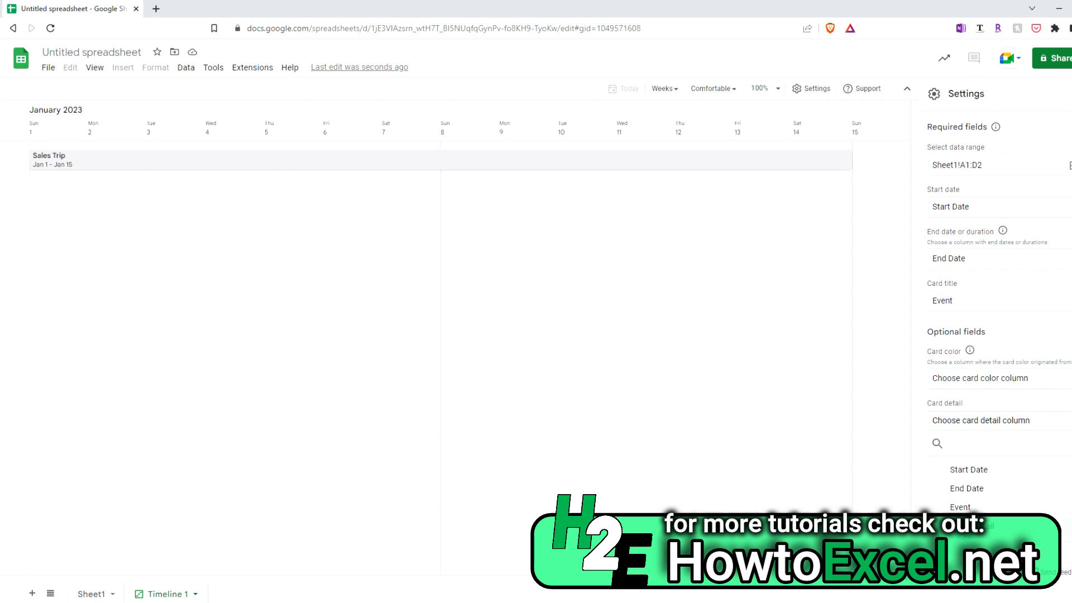
left_click(972, 526)
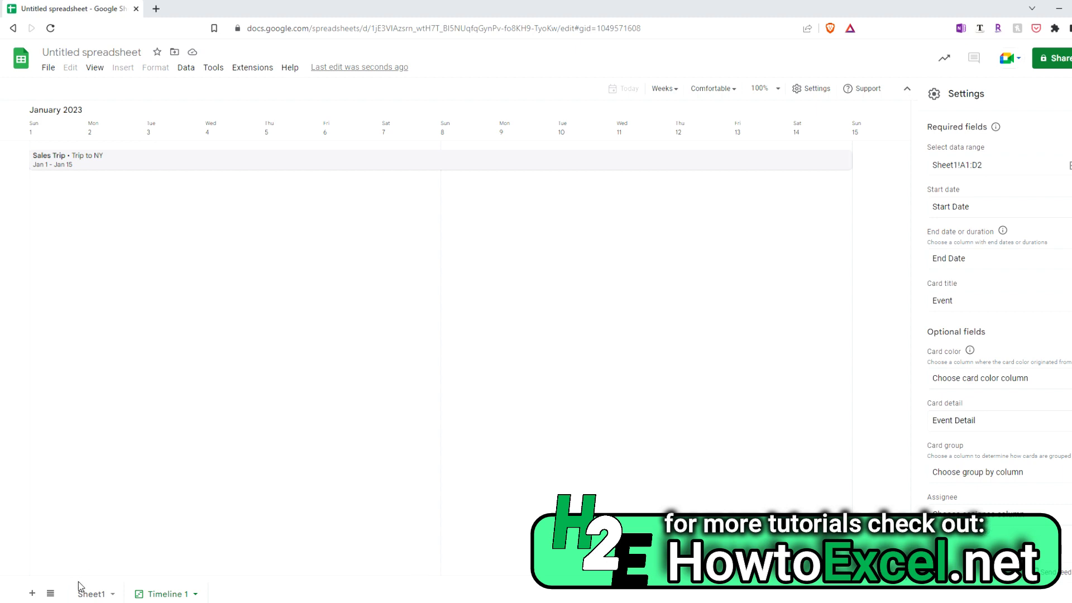
Add a Person column in column E of Sheet1 and enter the person's first name in E2.
left_click(87, 595)
left_click(292, 136)
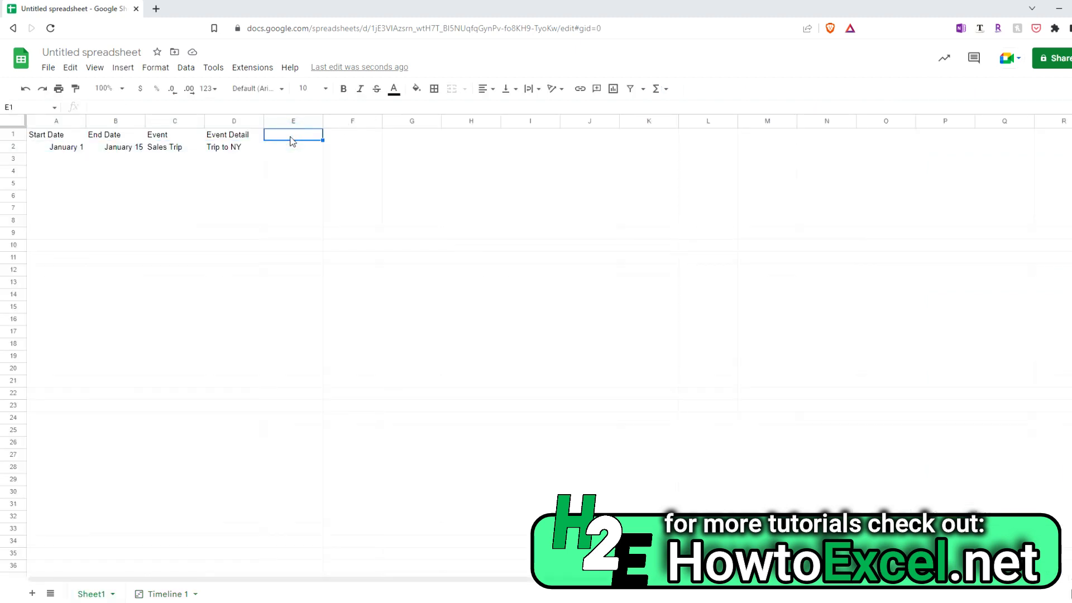
type("Person")
key("Return")
type("Jack")
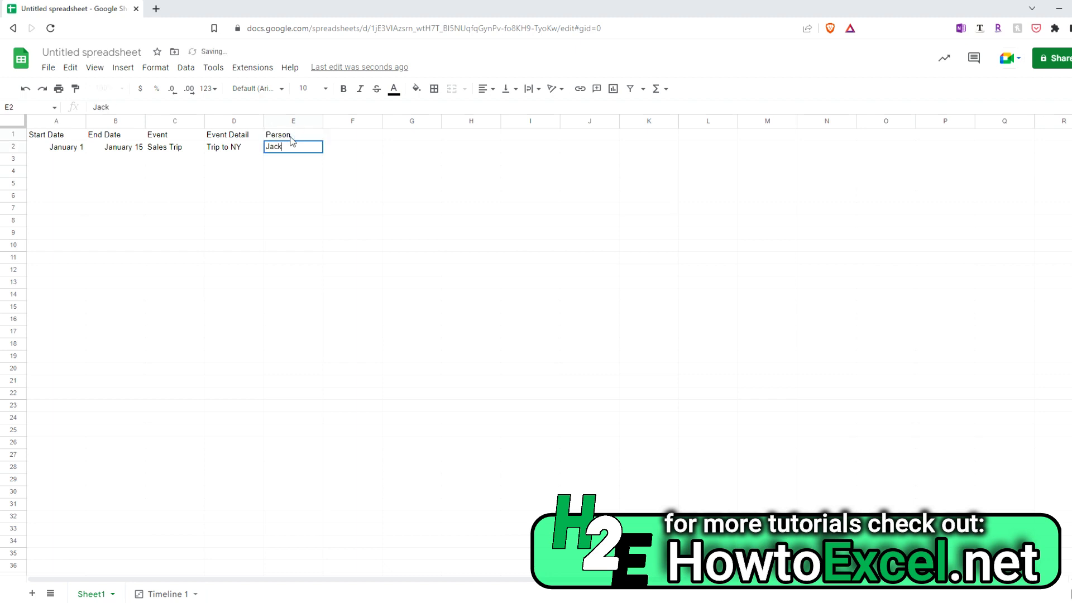
key("Tab")
Add a Type column in column F with Sales as the value in F2.
key("Up")
type("Type")
key("Return")
type("Sales")
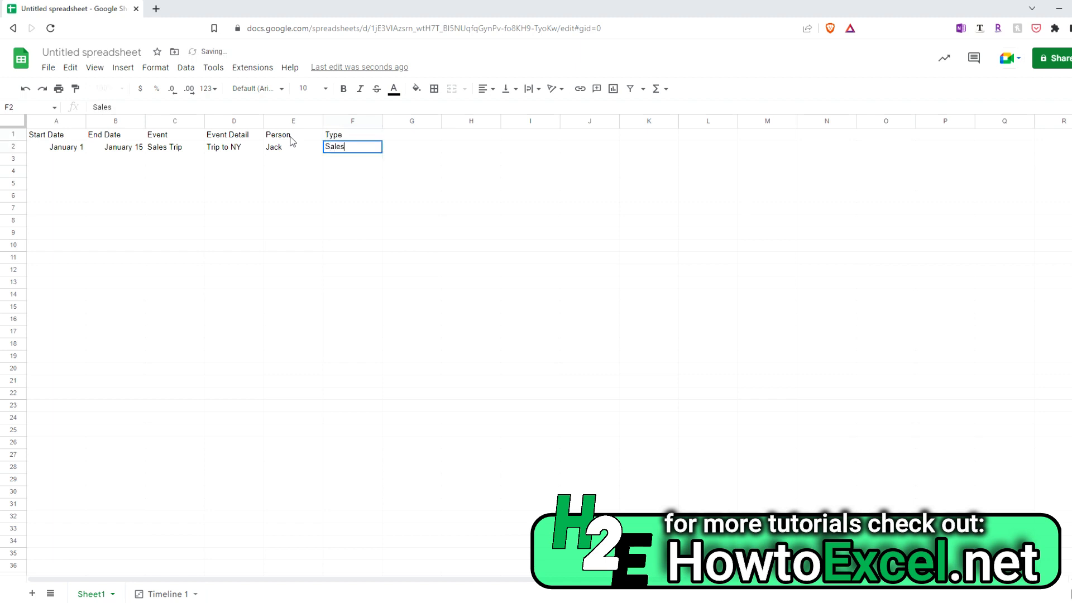
key("Tab")
Add a Color column in column G and fill cell G2 with dark green.
key("Up")
type("Color")
key("Return")
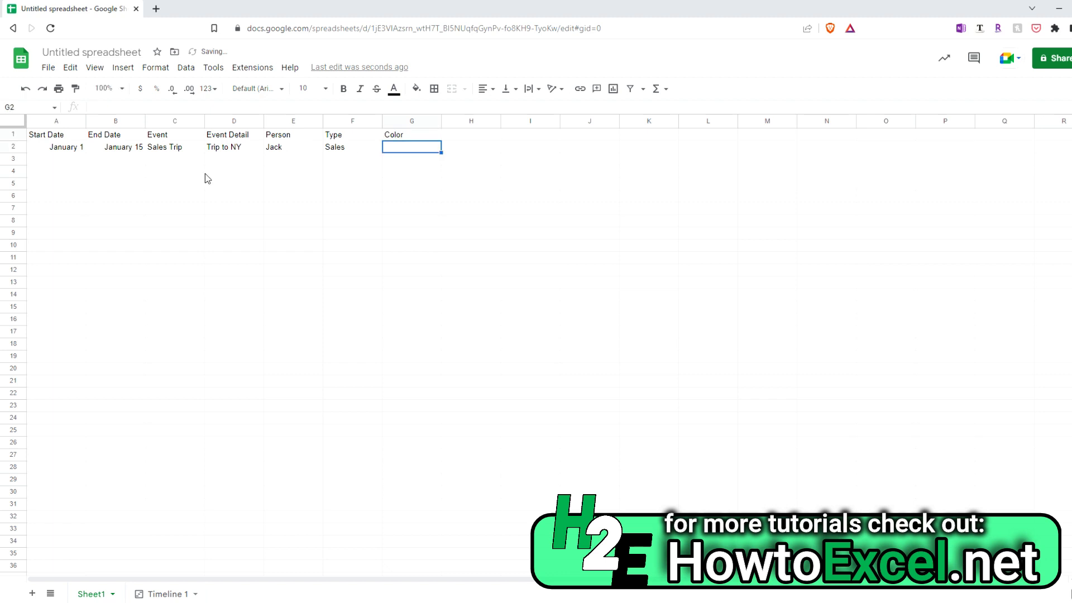
left_click(417, 89)
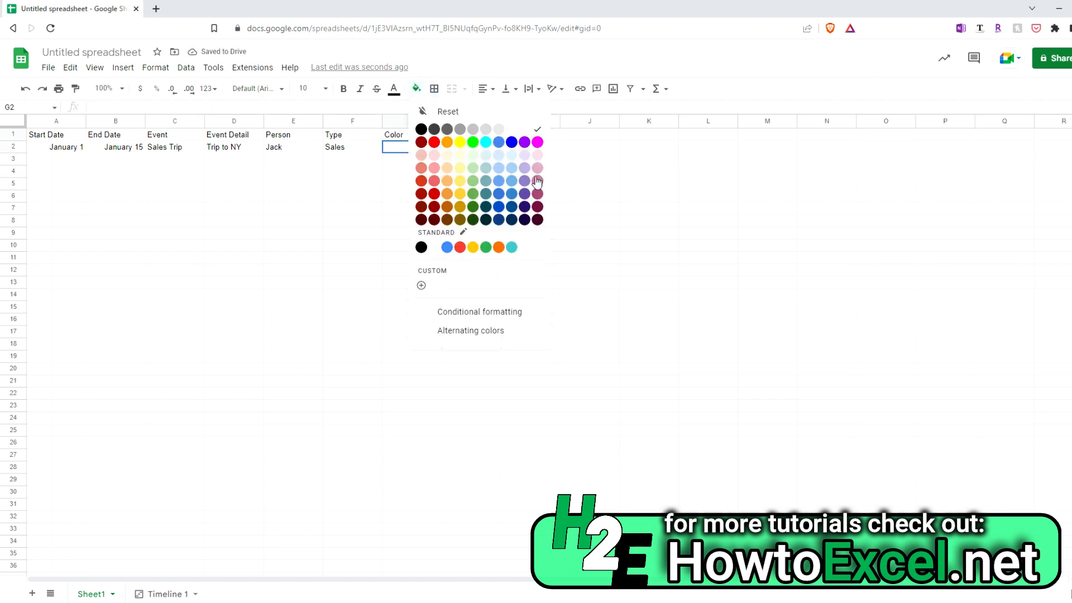
left_click(473, 208)
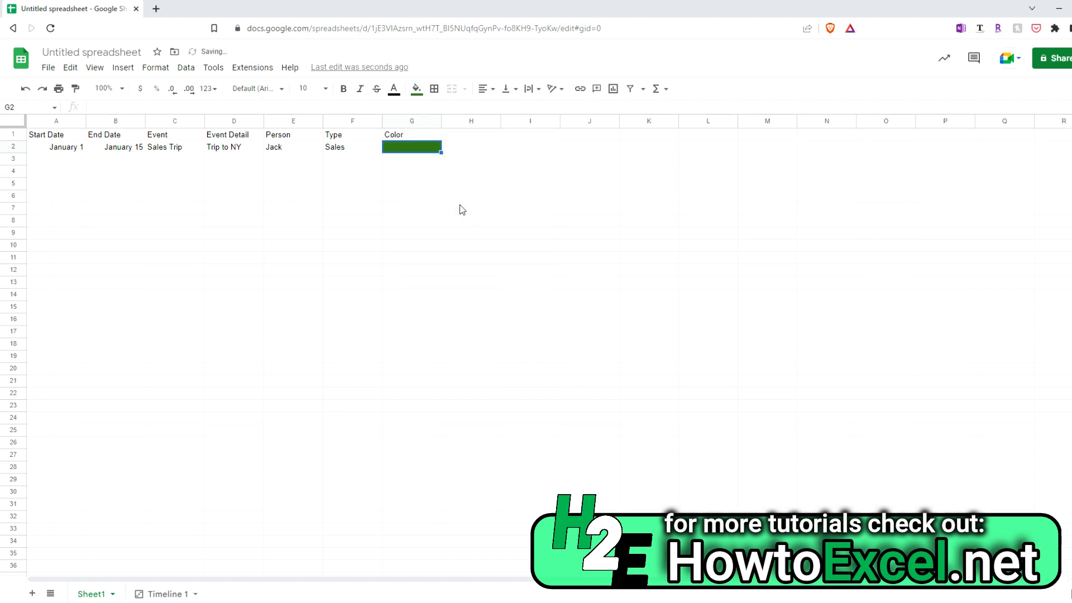
Change the timeline's data range to Sheet1!A1:G2 by selecting those cells on Sheet1.
left_click(157, 598)
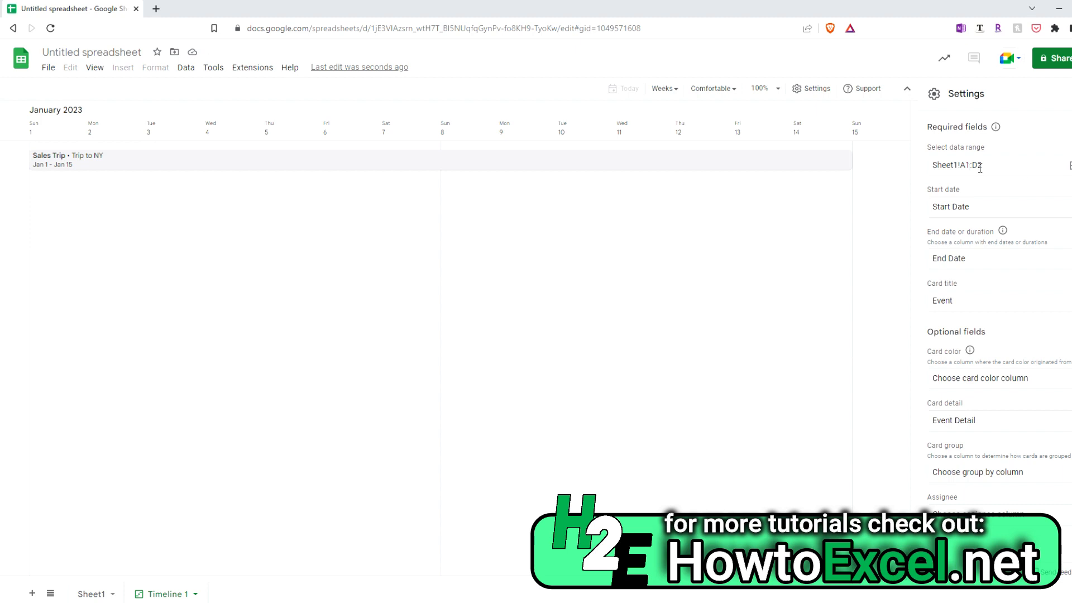
left_click(1069, 166)
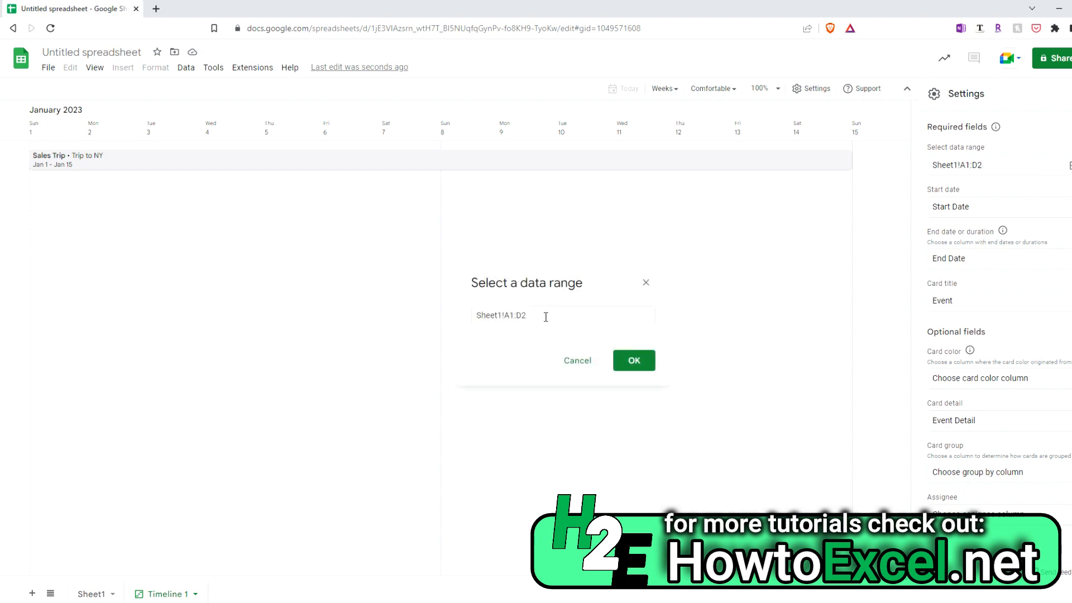
left_click_drag(545, 316, 458, 317)
key("BackSpace")
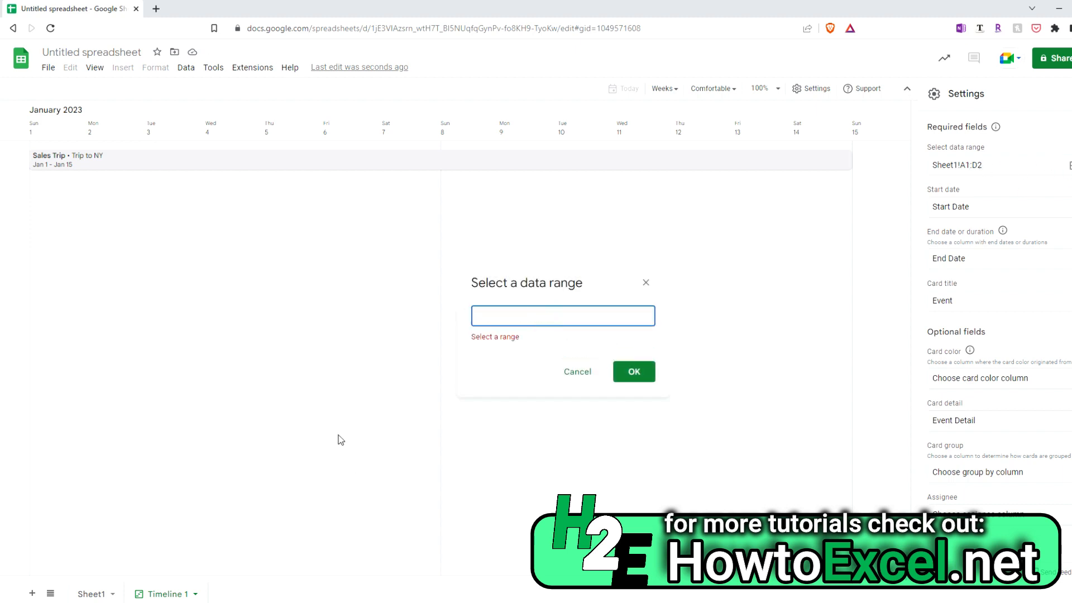
left_click(91, 591)
left_click_drag(56, 135, 405, 148)
left_click(645, 361)
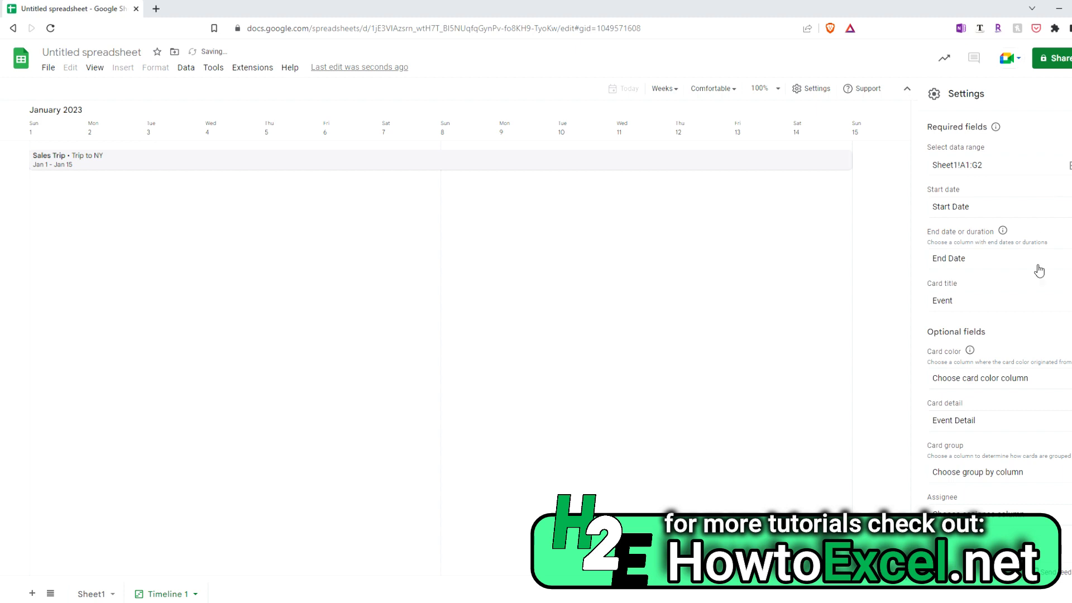
Assign the timeline's optional fields: Color for card color, Type for card group and Person for assignee.
left_click(978, 387)
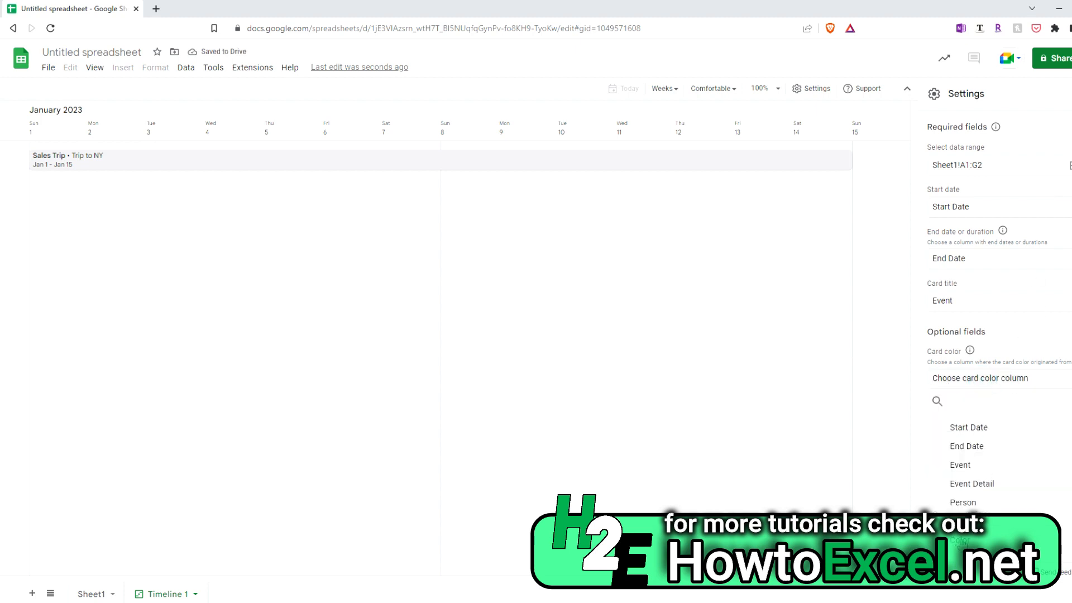
left_click(958, 540)
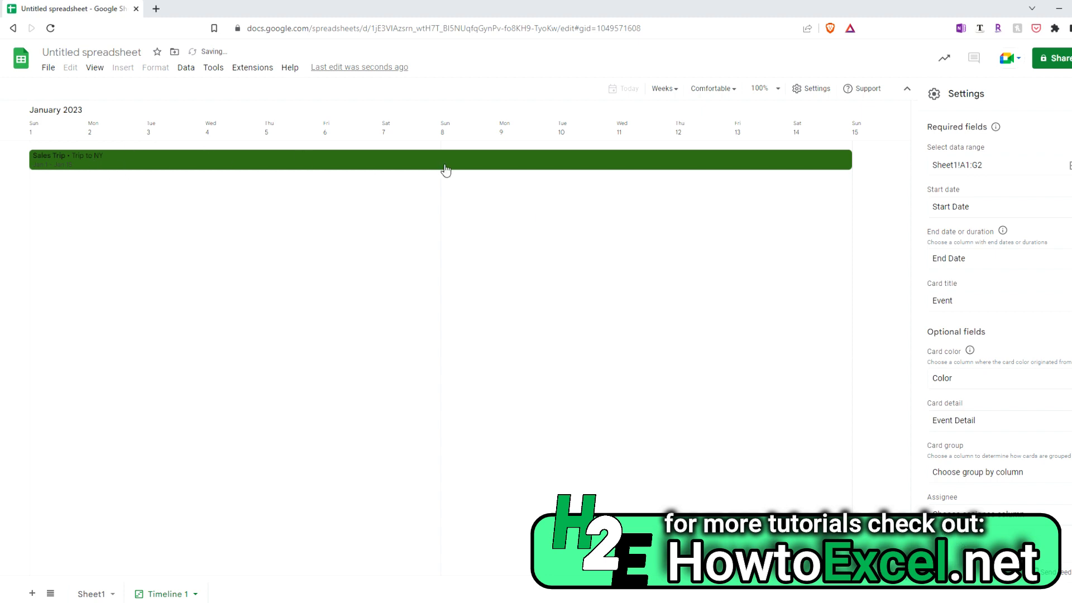
left_click(977, 473)
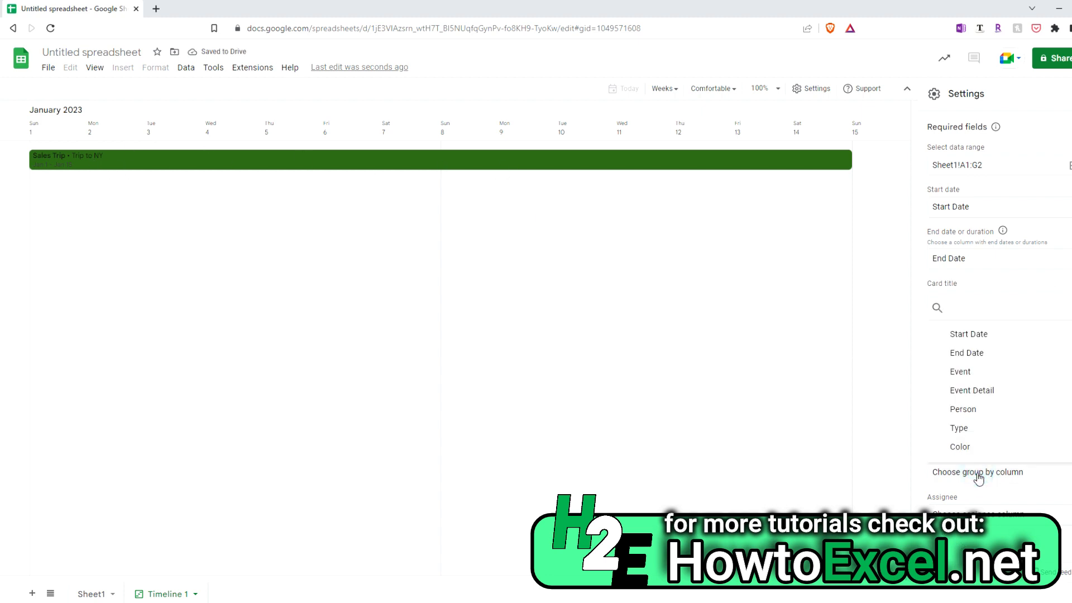
left_click(973, 430)
left_click(972, 507)
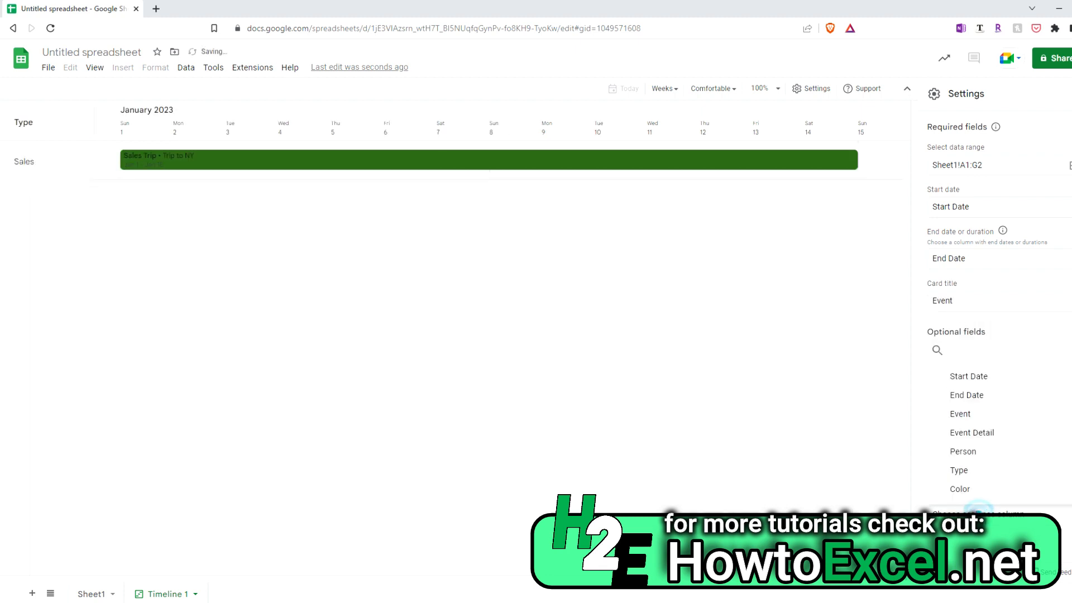
left_click(968, 448)
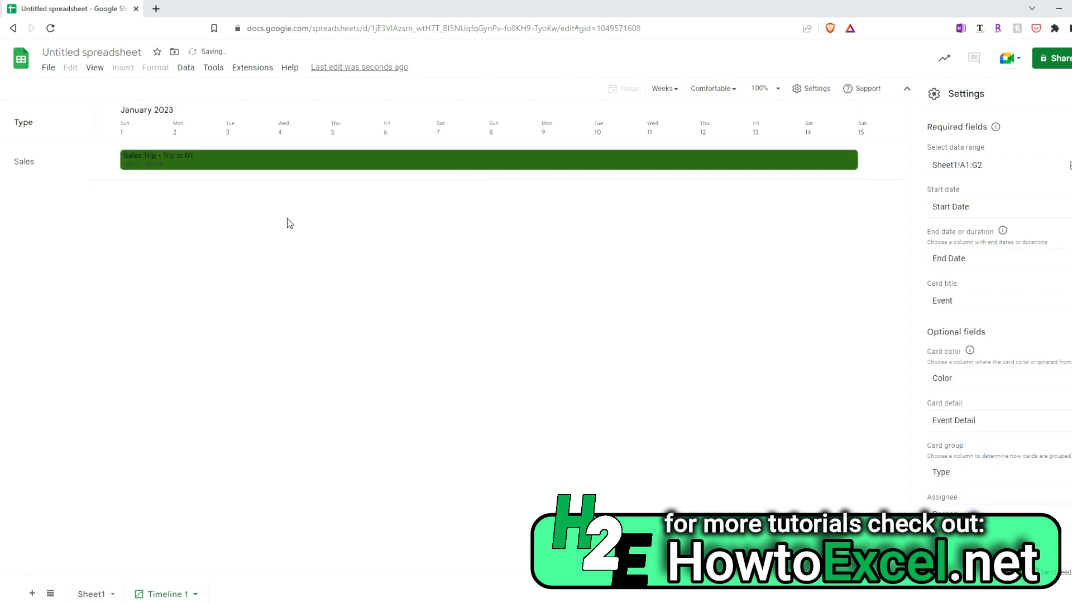
Change the Sales Trip card's color to light green and check the matching color cell on Sheet1.
left_click(207, 165)
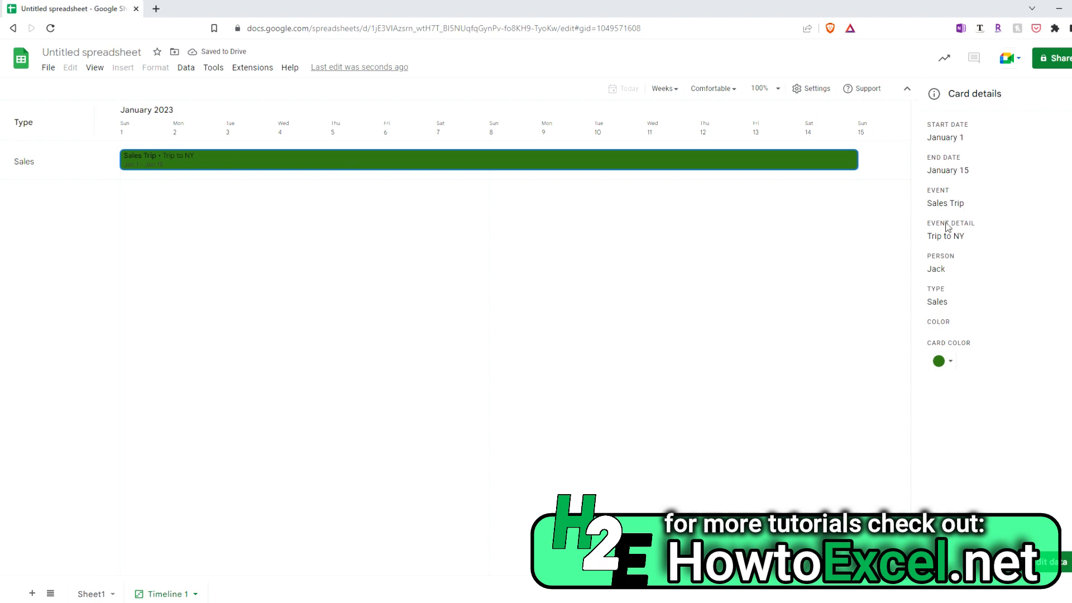
left_click(948, 363)
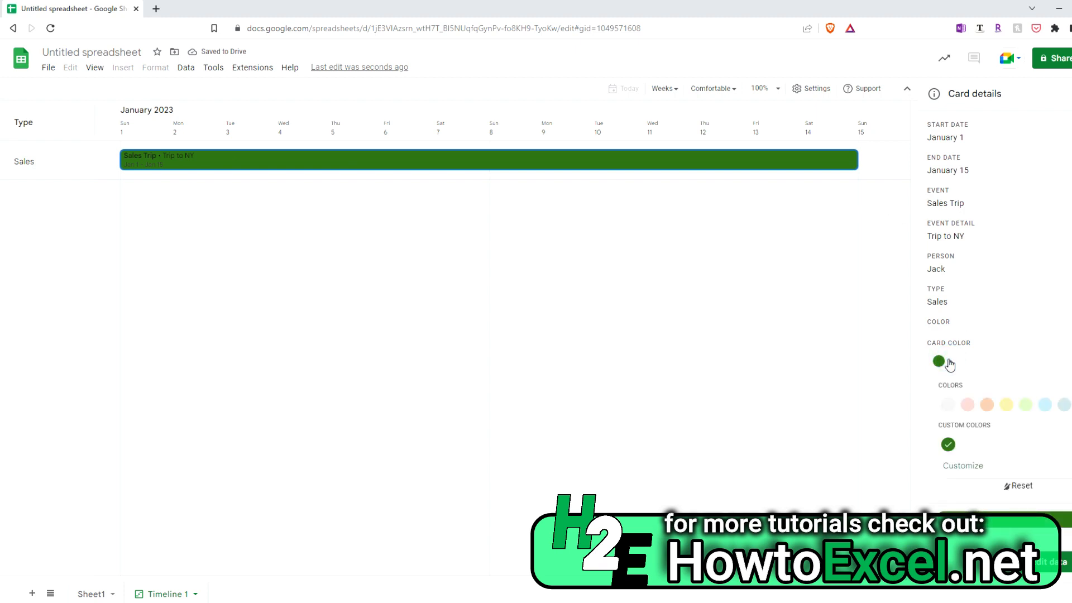
left_click(1026, 406)
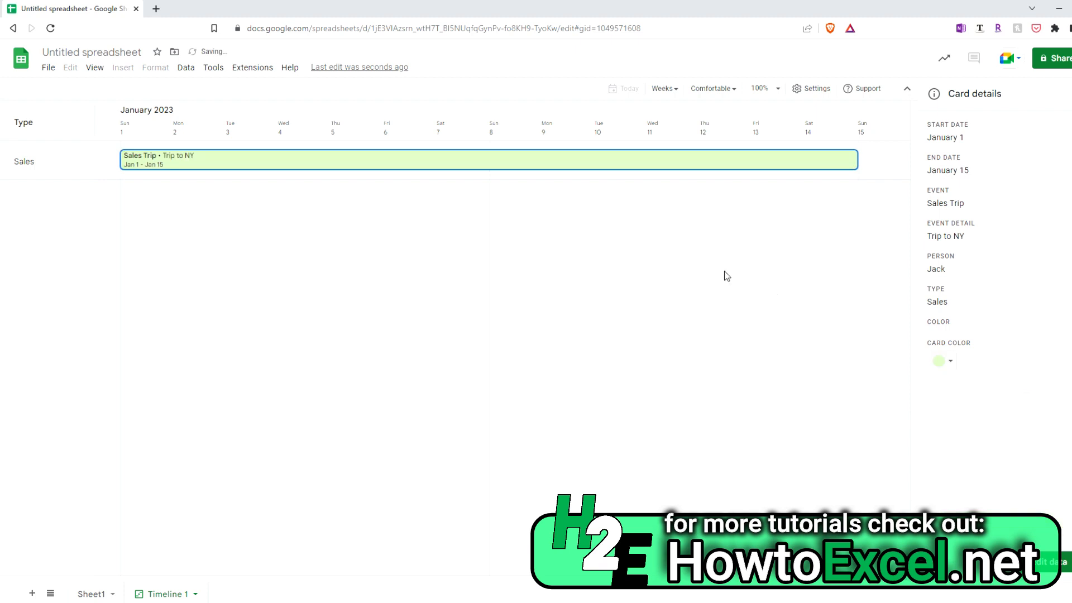
left_click(94, 594)
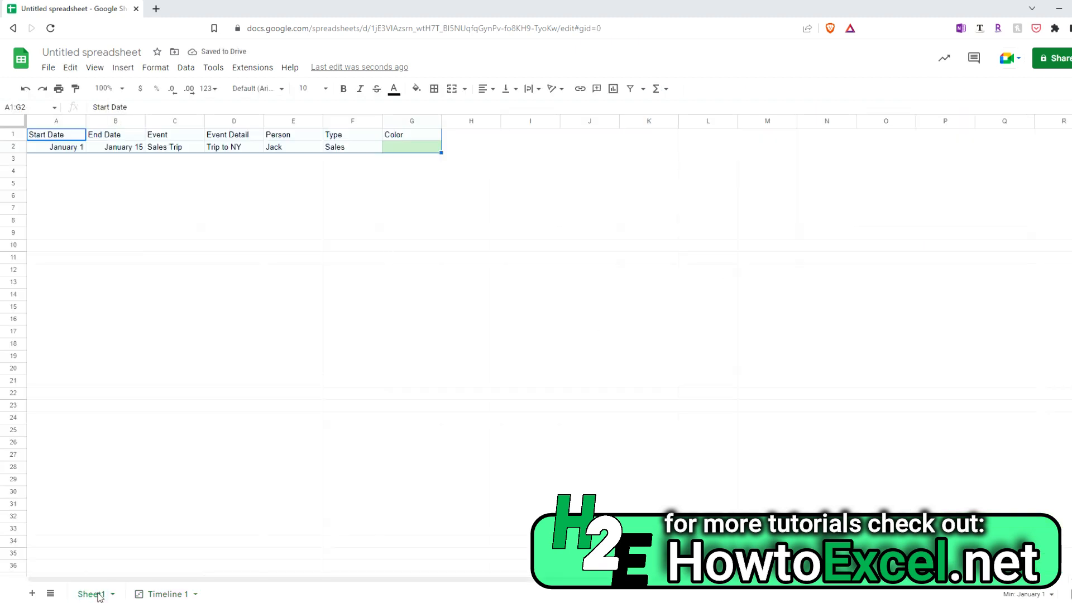
left_click(376, 187)
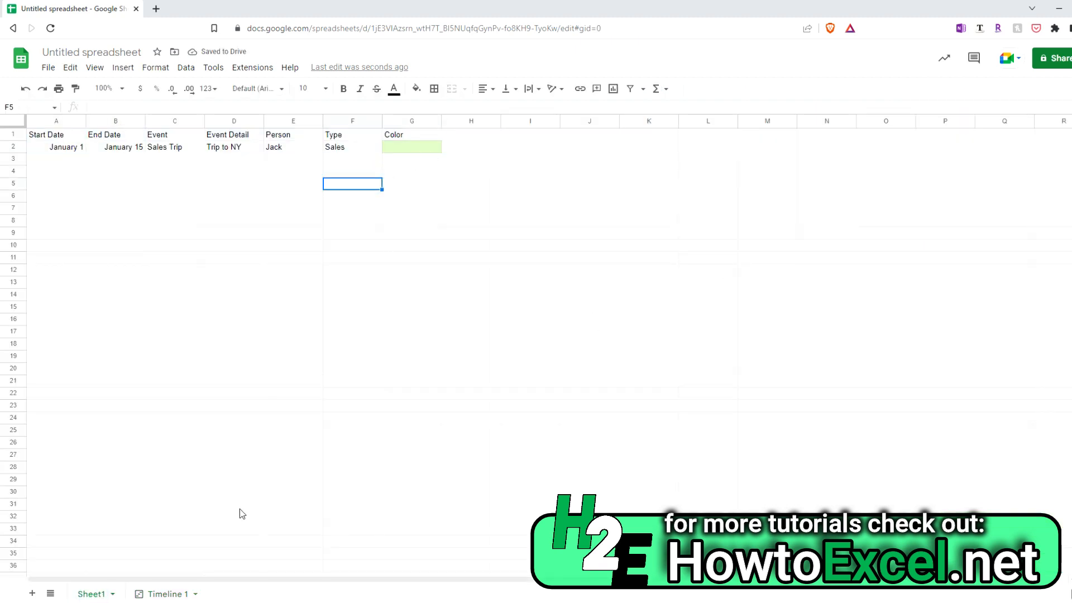
left_click(180, 591)
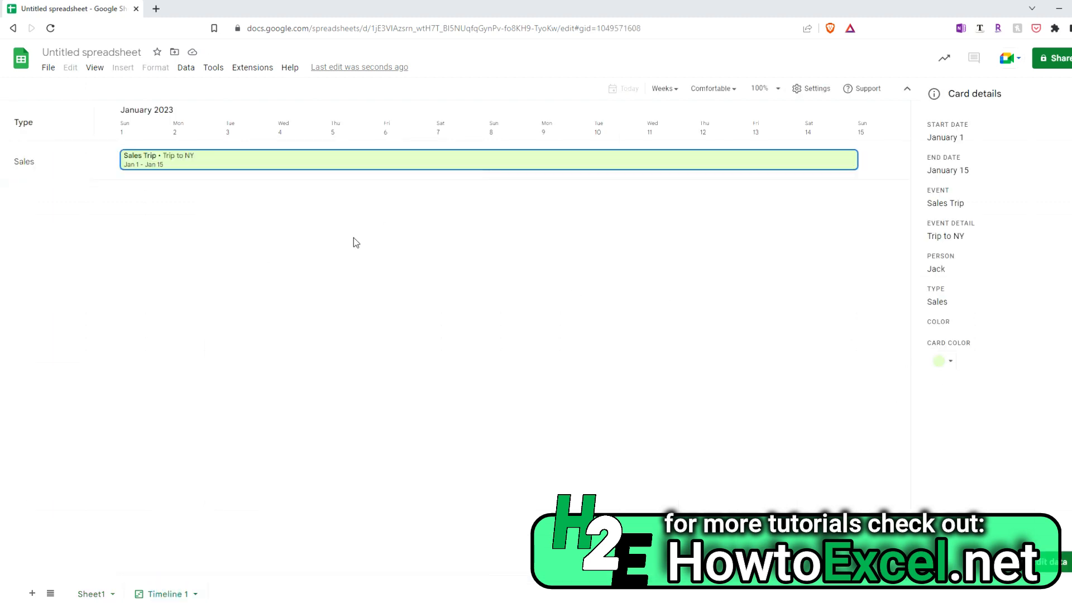
left_click(149, 207)
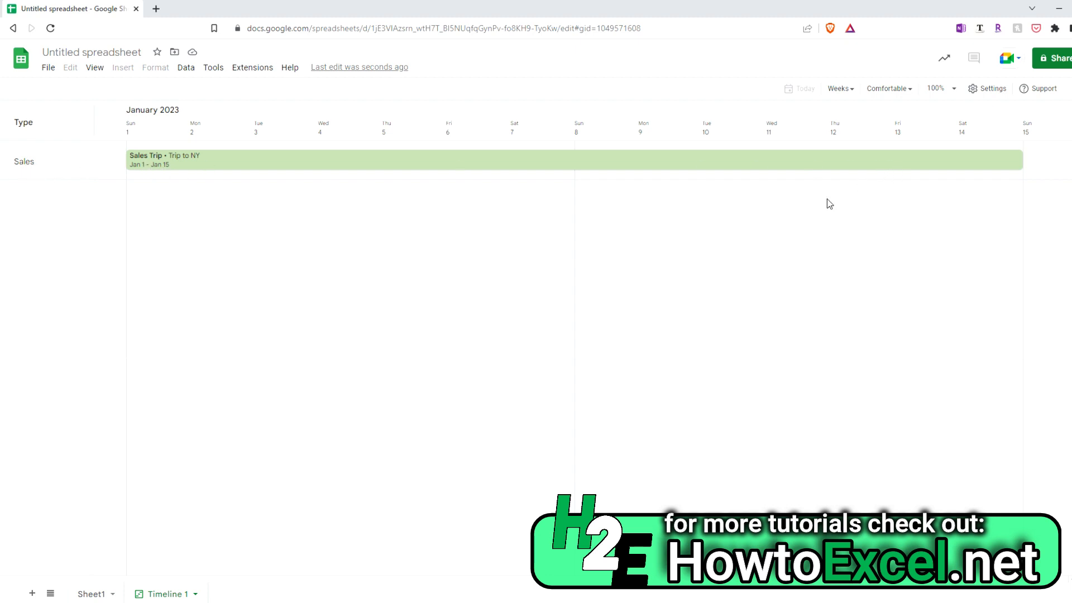
Enter Feb 10, 2023 and Feb 20, 2023 as the second event's dates in row 3 on Sheet1 and copy their format to A2:B2.
left_click(91, 596)
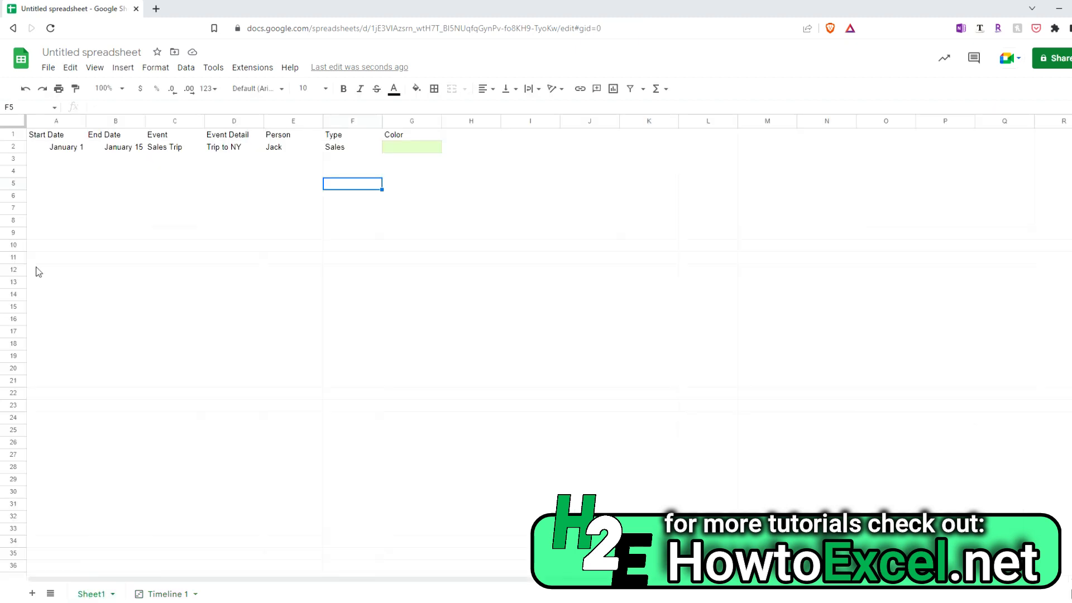
left_click(63, 164)
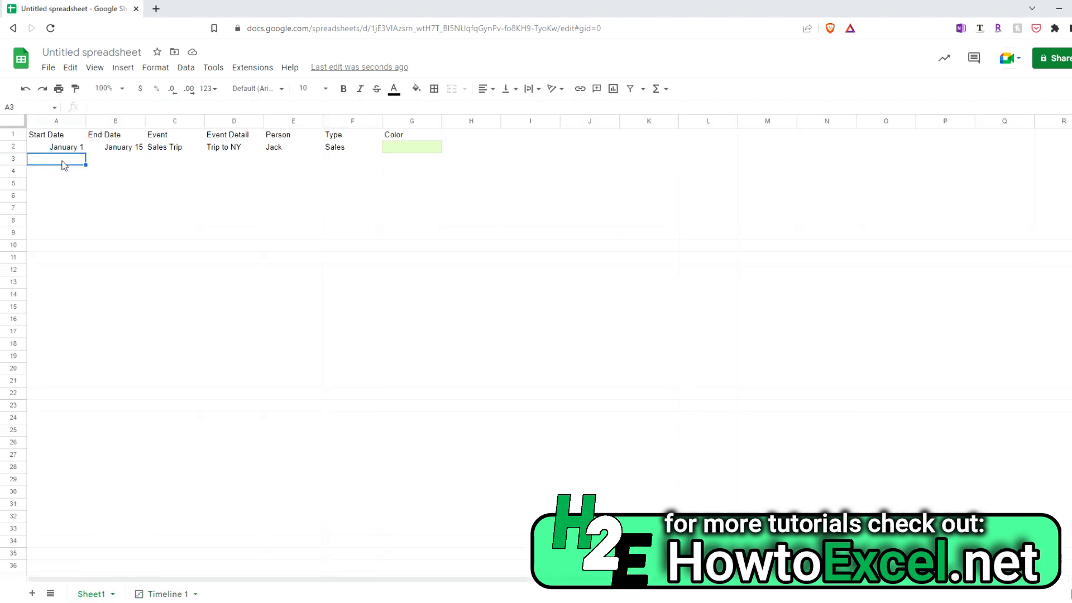
type("Feb 10, 2023")
key("Tab")
type("feb 20, 202")
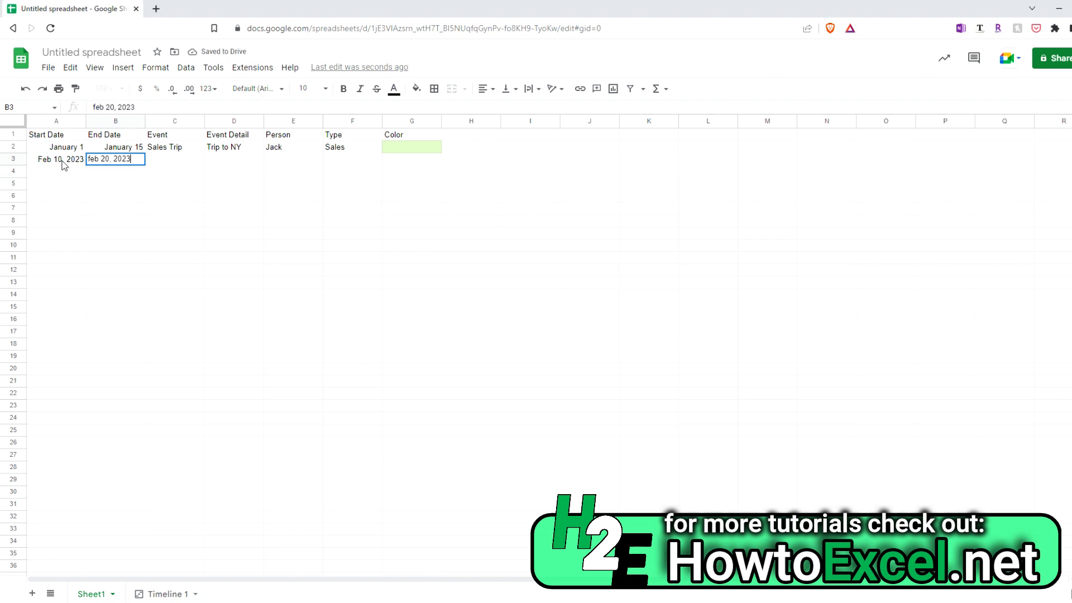
key("Return")
mouse_move(74, 161)
left_mouse_down()
mouse_move(114, 161)
mouse_move(115, 148)
left_mouse_up()
left_click(76, 88)
Enter Marketing Trip as the event and Trip to Chicago as the event detail in row 3.
left_click(198, 163)
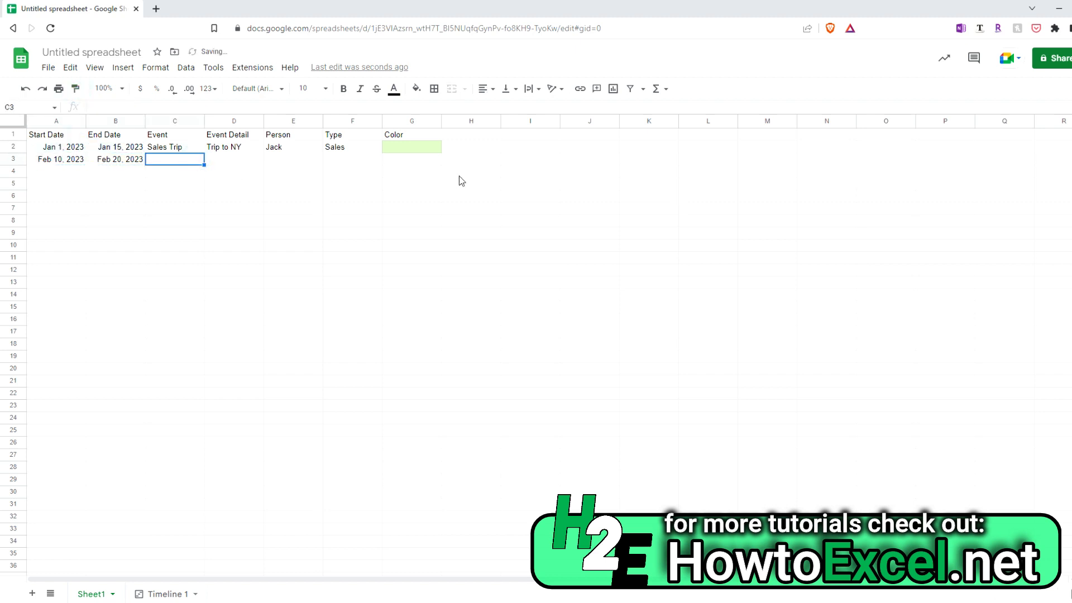
type("Marketing Trip")
key("Tab")
type("Trip to ")
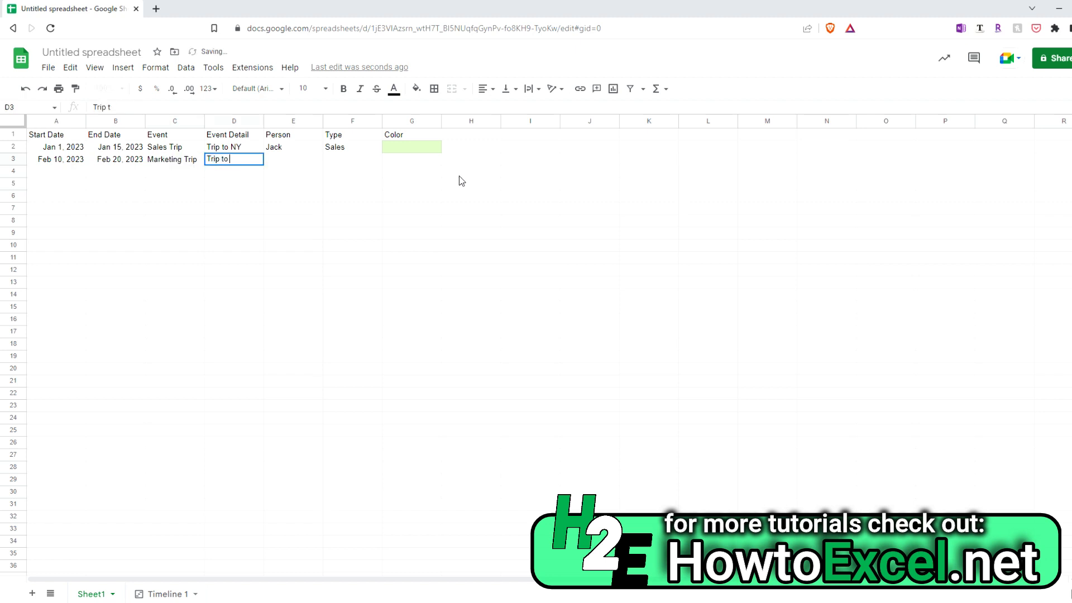
type("Chicago")
key("Tab")
Complete row 3 with the person's name, Marketing as the type and a light blue fill in cell G3.
type("Michael")
key("Tab")
type("Market")
key("Tab")
left_click(416, 88)
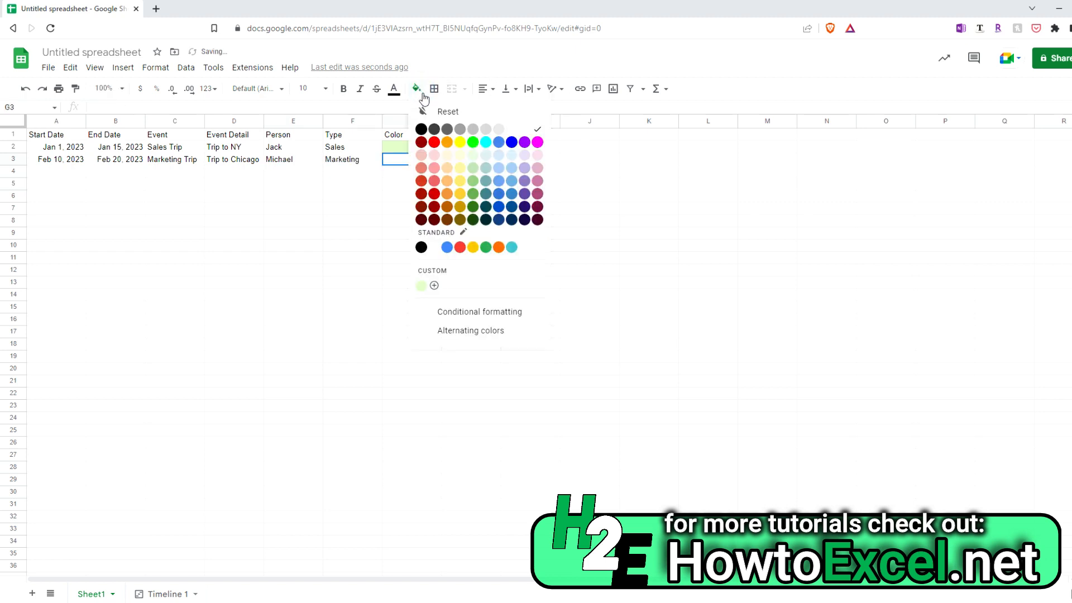
left_click(512, 169)
Open the settings of Timeline 1 and reselect Sheet1!A1:G3 as its data range.
left_click(160, 595)
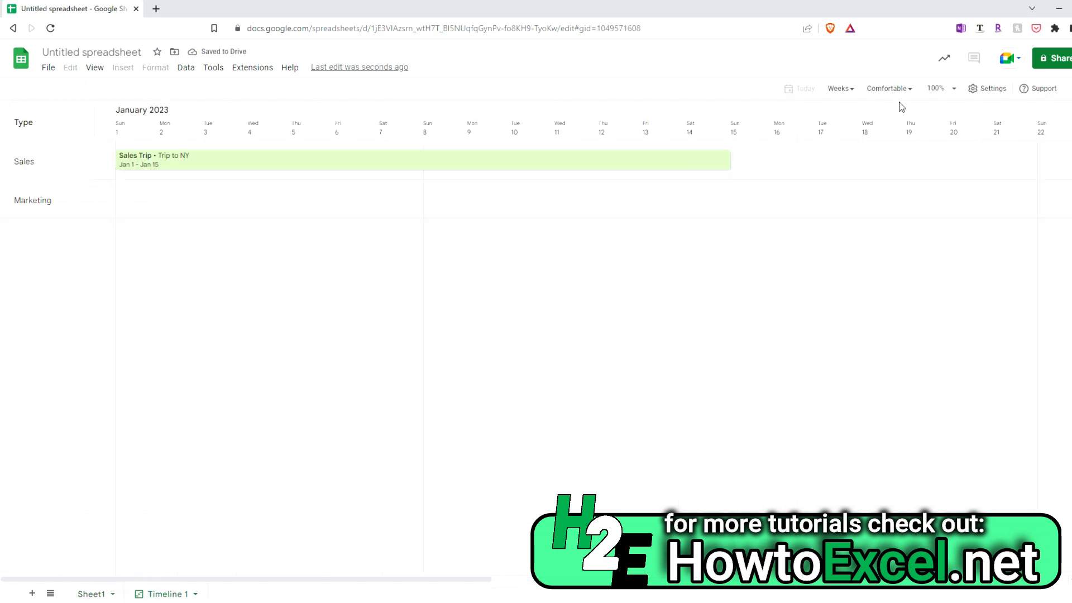
left_click(991, 90)
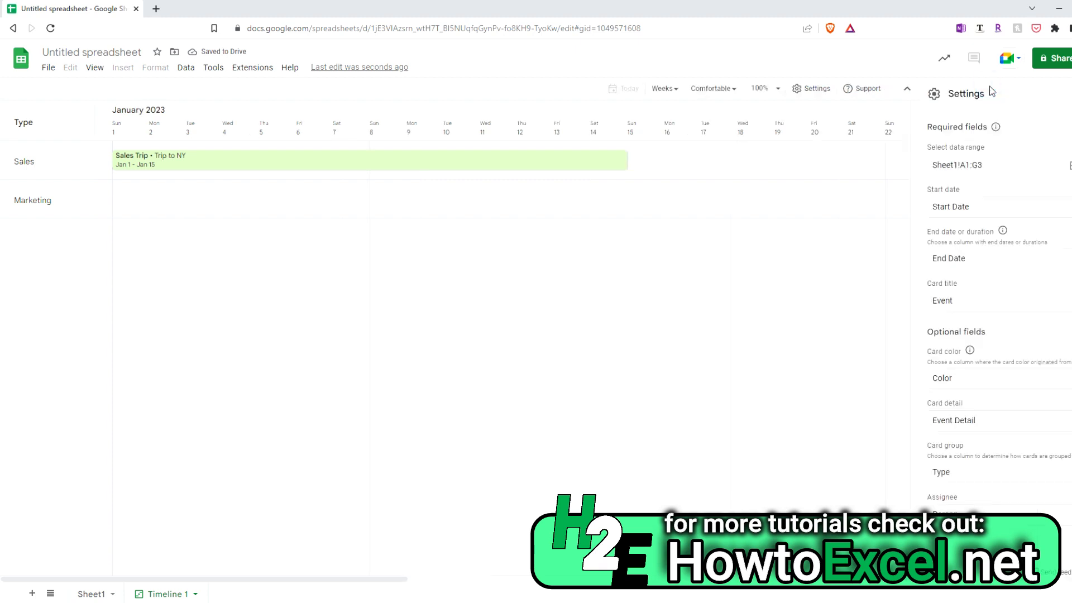
left_click(987, 166)
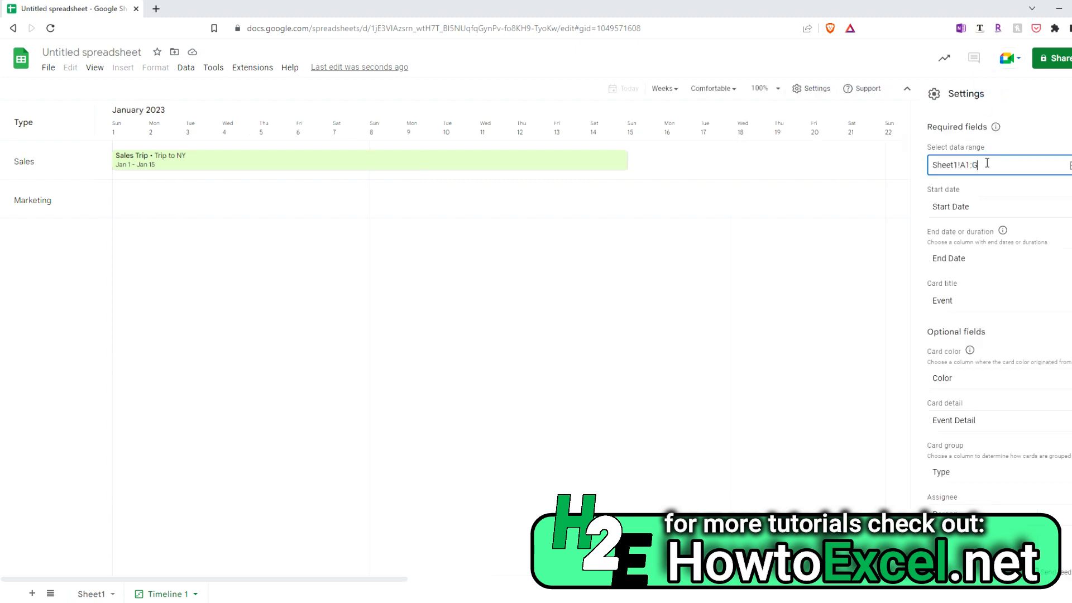
type("4")
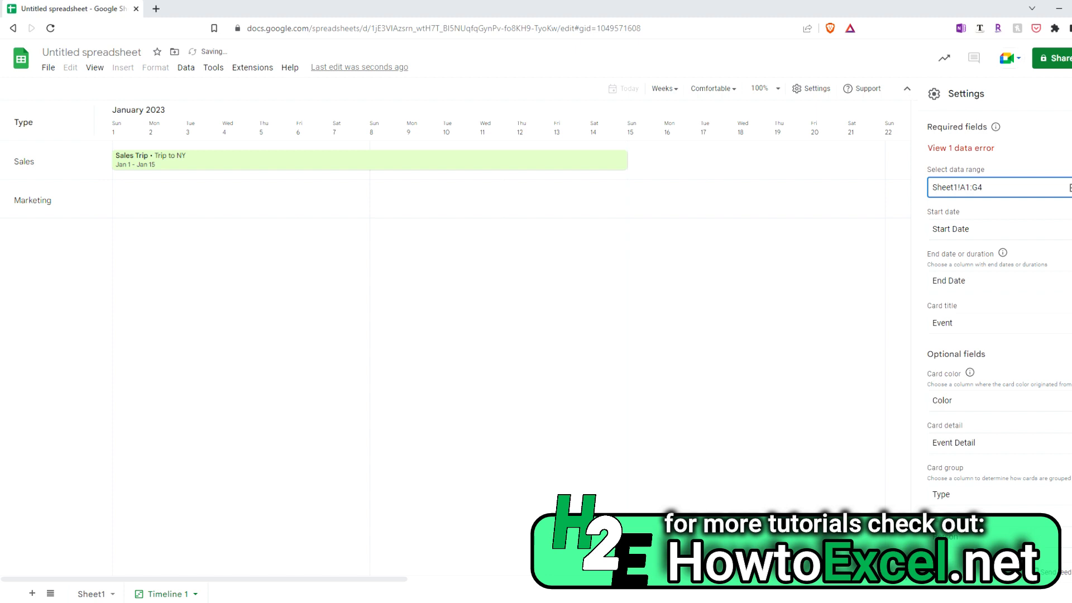
left_click(1070, 187)
left_click(598, 314)
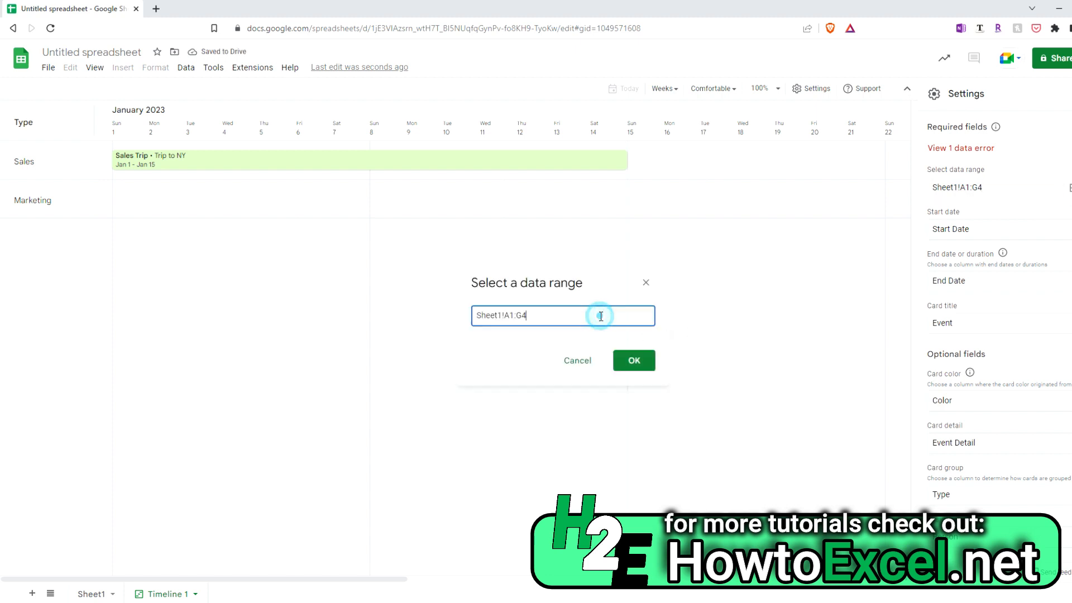
left_click(87, 594)
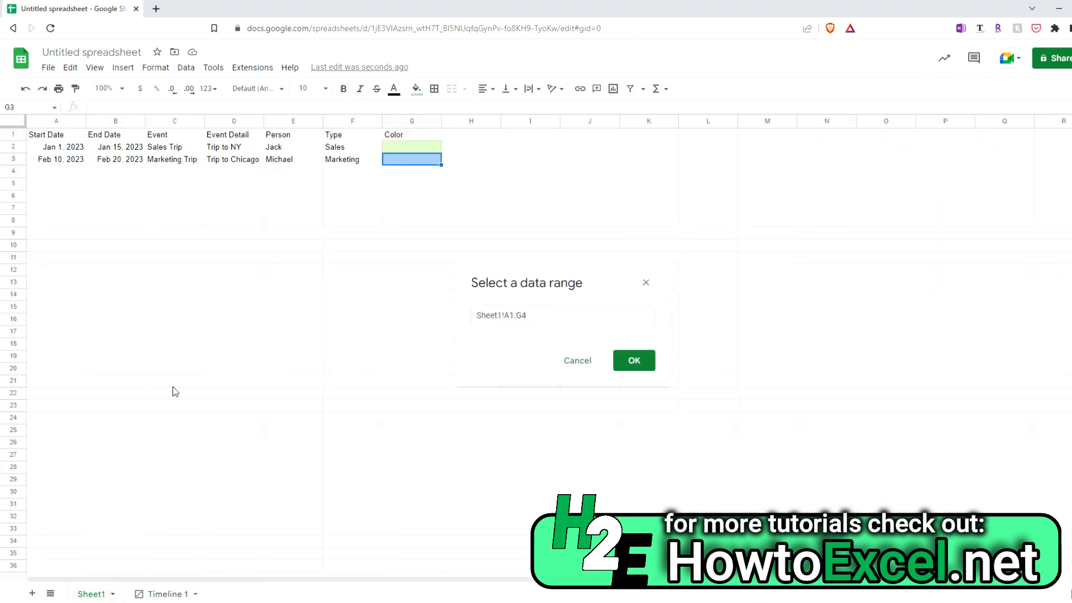
left_click_drag(48, 135, 405, 159)
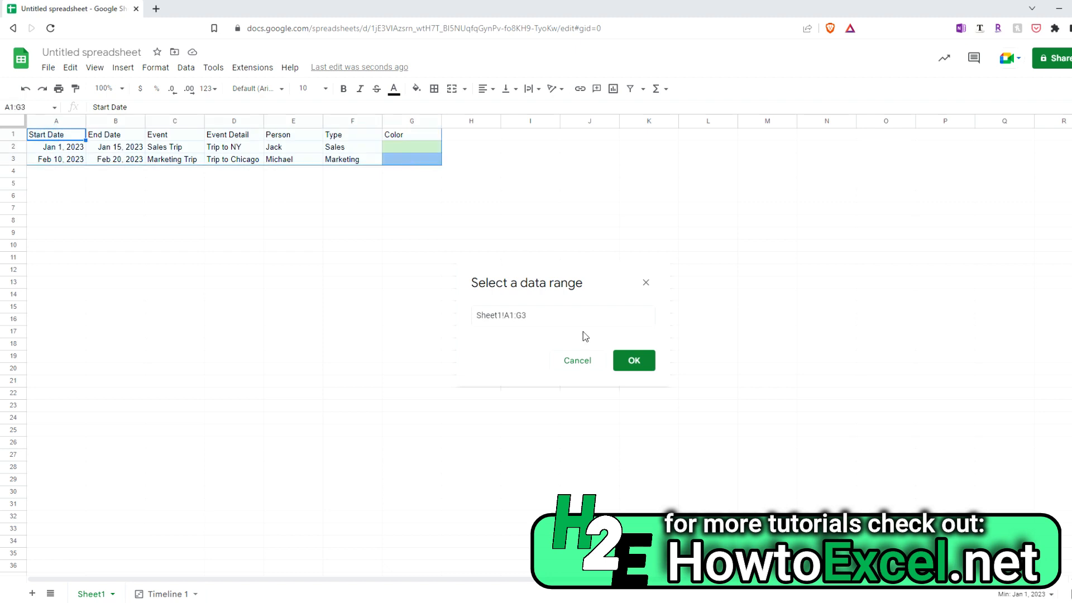
left_click(633, 364)
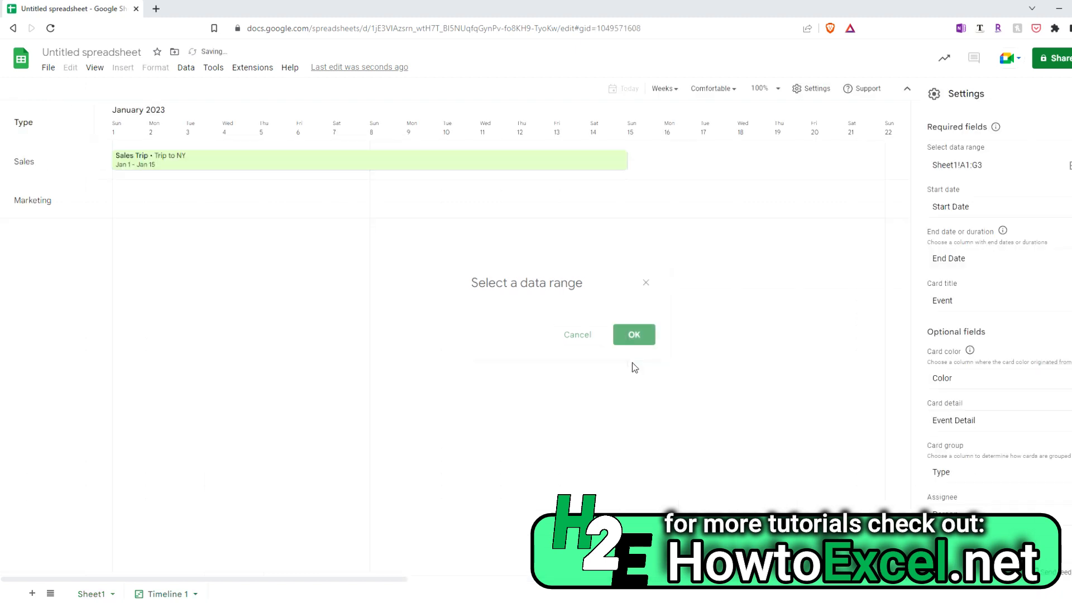
View both events along the timeline and try its Days, Months and Years intervals.
left_click(311, 580)
left_click_drag(311, 584, 799, 583)
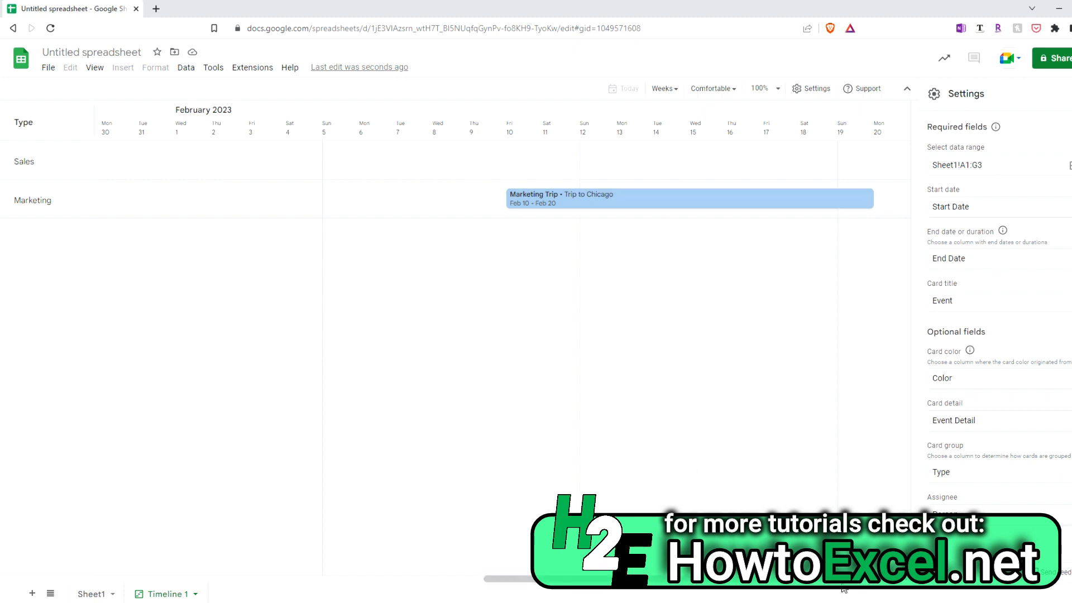
left_click_drag(519, 579, 347, 569)
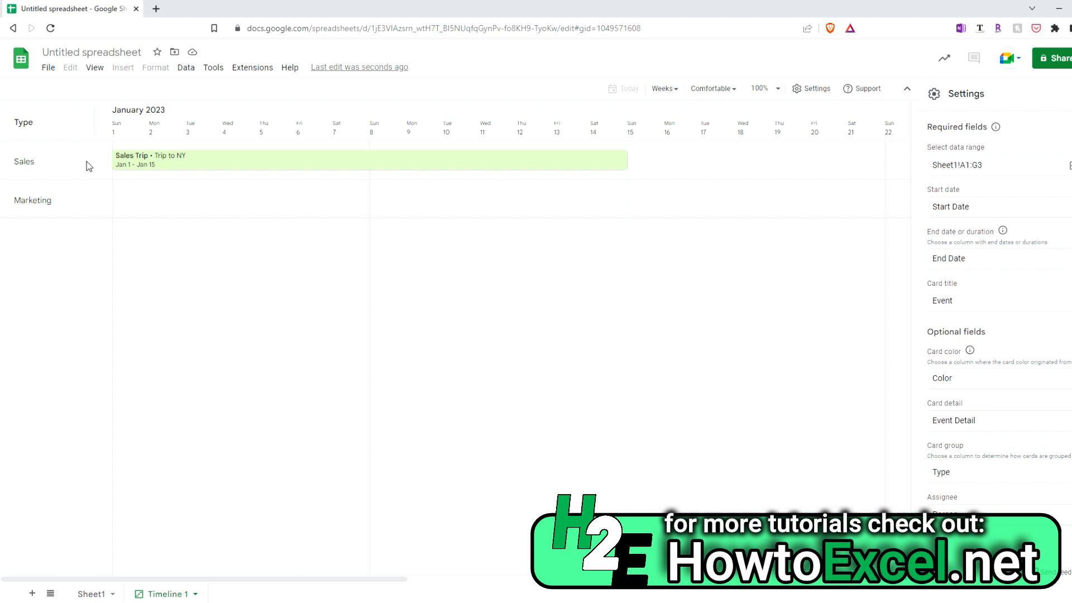
left_click(673, 89)
left_click(680, 108)
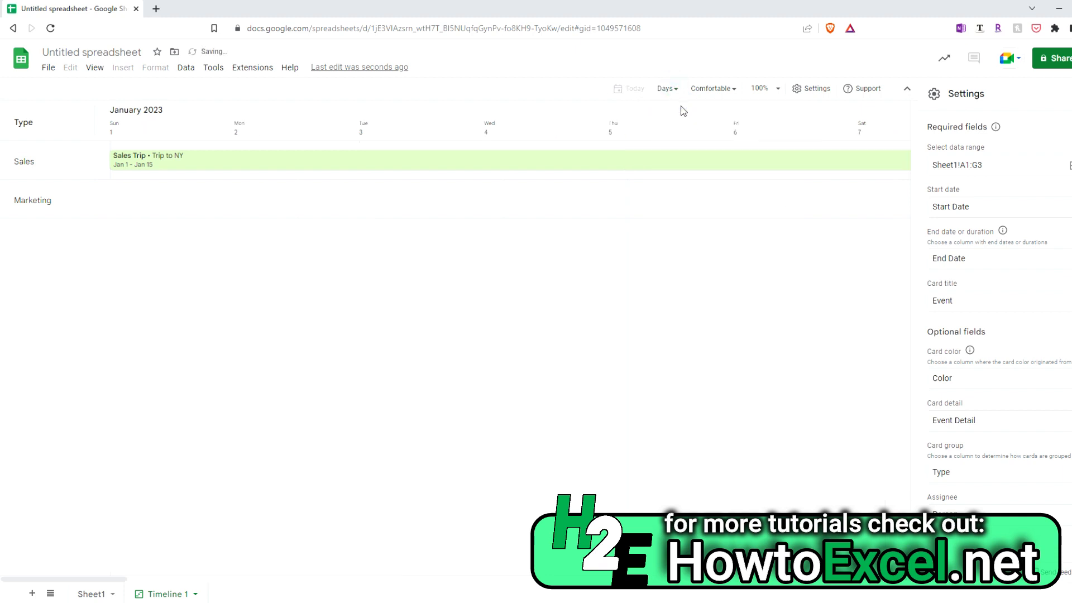
left_click(676, 89)
left_click(698, 147)
left_click_drag(539, 579, 493, 568)
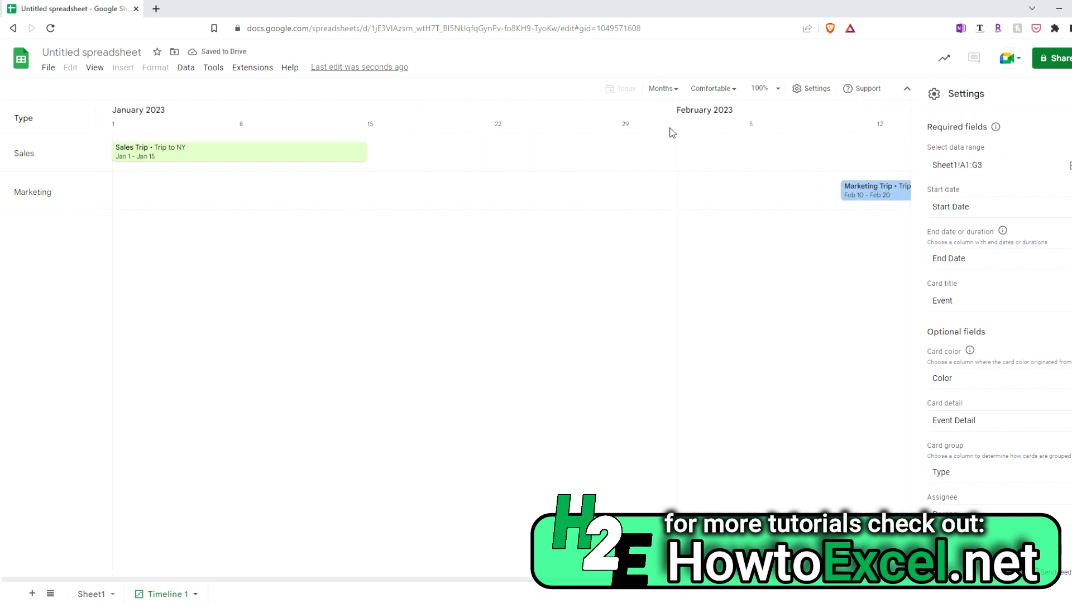
left_click(663, 89)
left_click(692, 183)
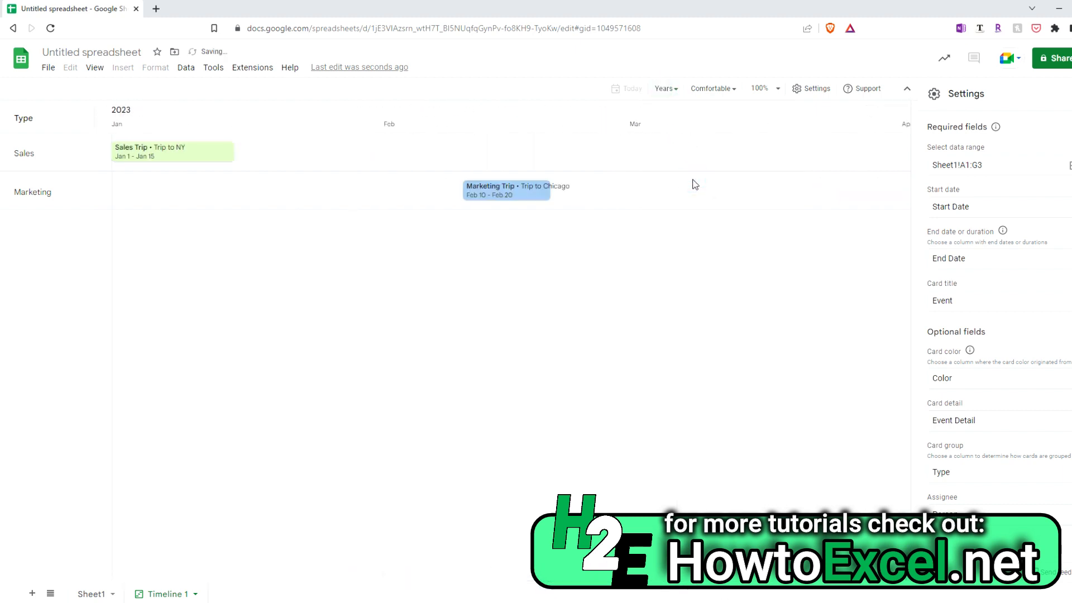
left_click(664, 89)
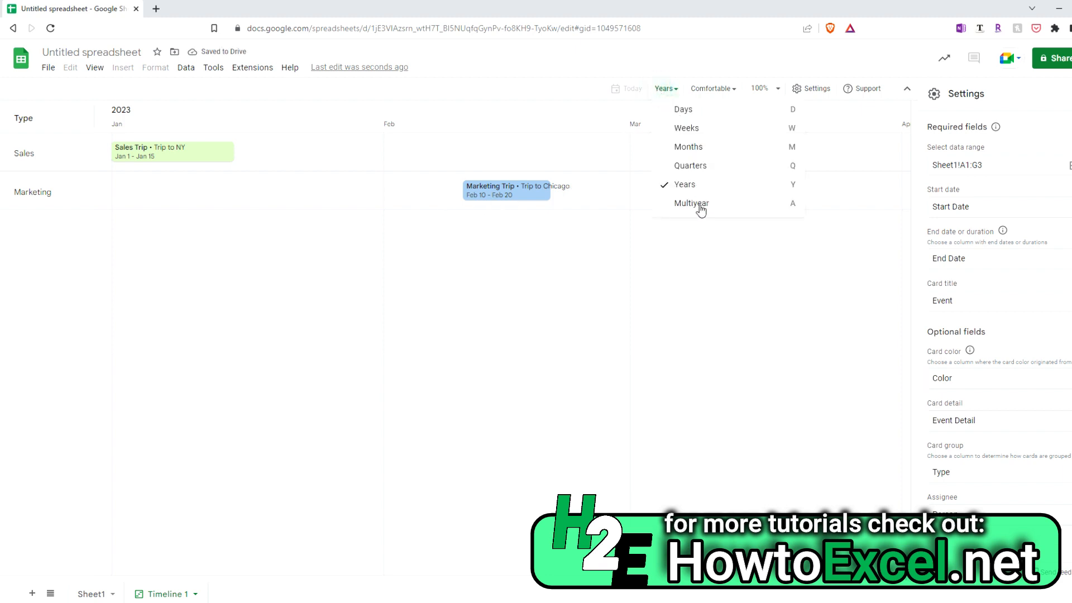
Set the timeline to the Condensed layout with a Months interval, review both cards and return to Sheet1.
left_click(715, 88)
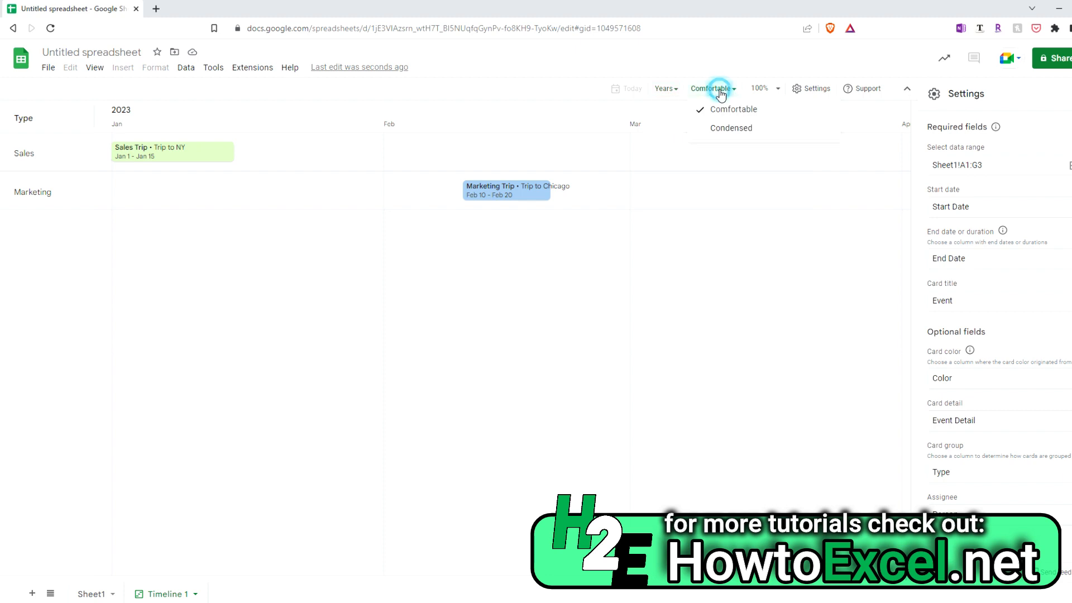
left_click(731, 128)
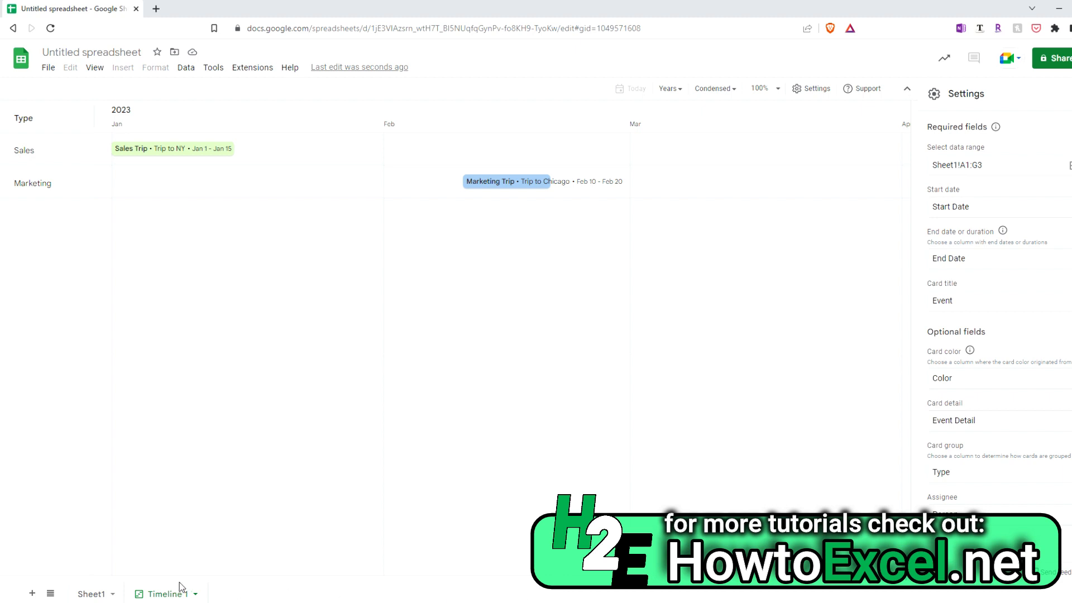
left_click(670, 88)
left_click(709, 153)
left_click_drag(531, 583, 836, 591)
left_click_drag(668, 579, 426, 575)
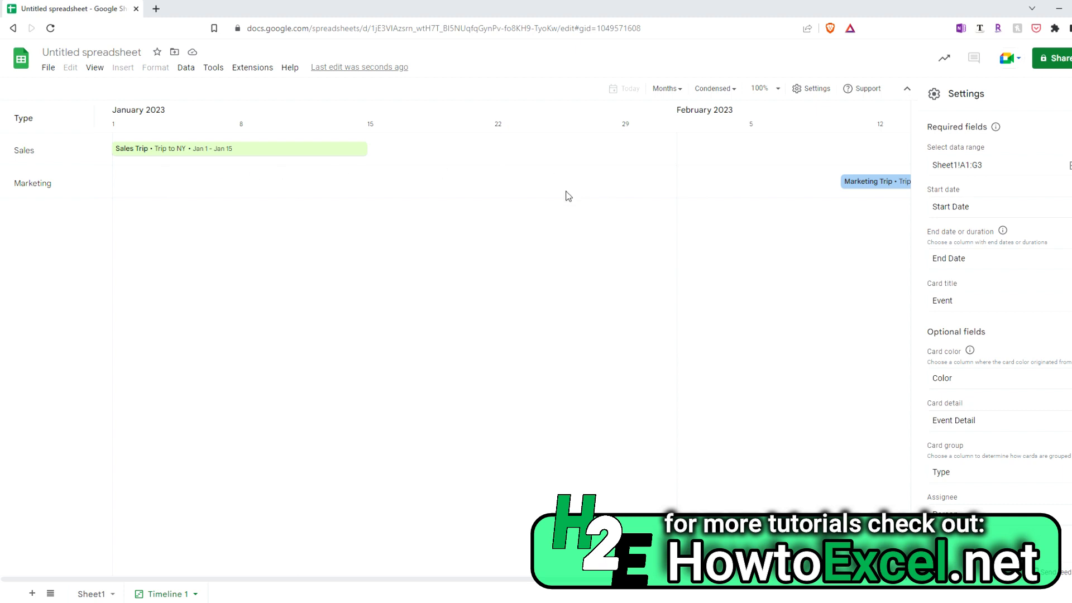
left_click(98, 596)
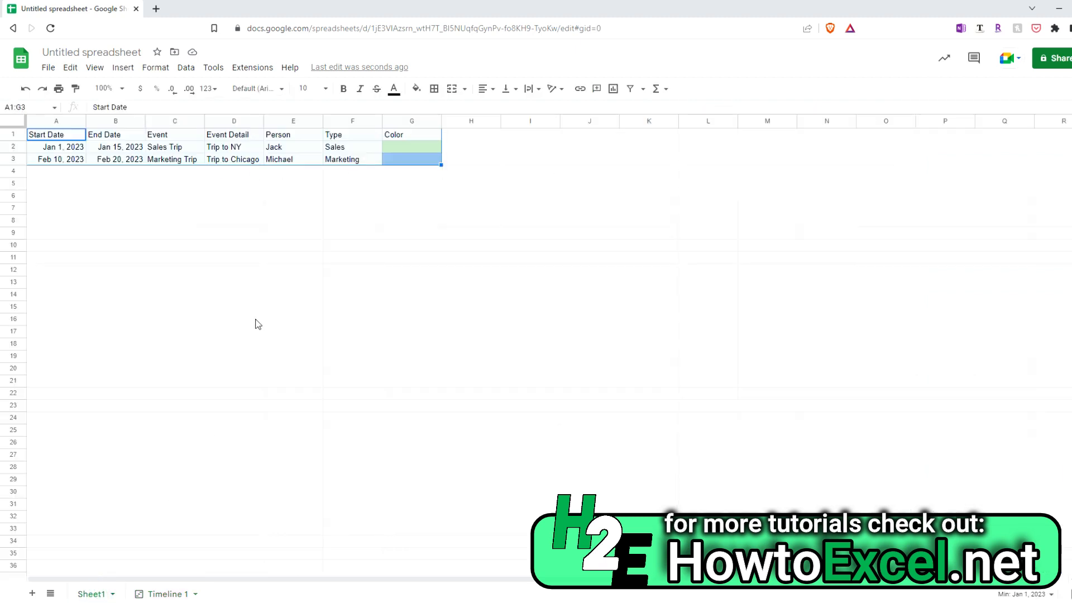